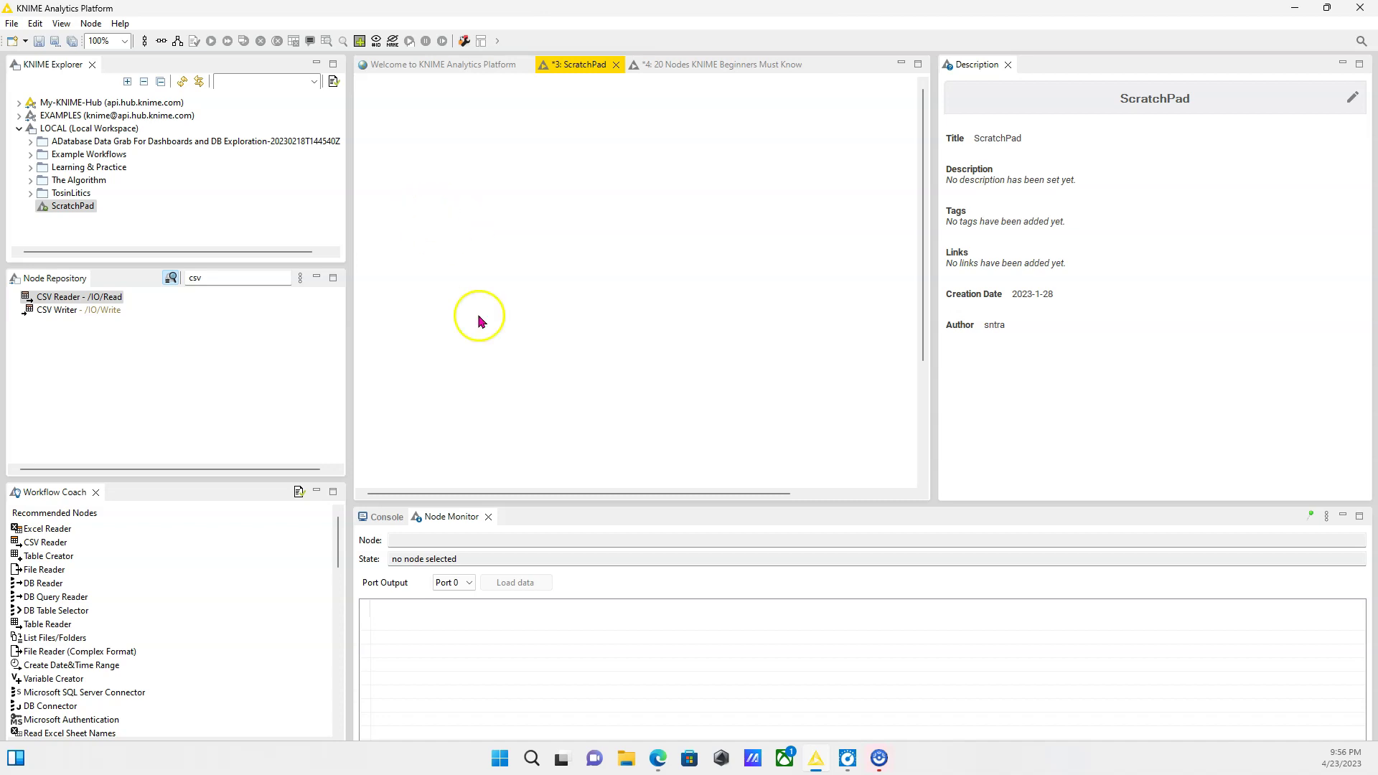
Drag the StateDatabySeason62 CSV from Downloads onto the canvas to create a CSV Reader
click(626, 762)
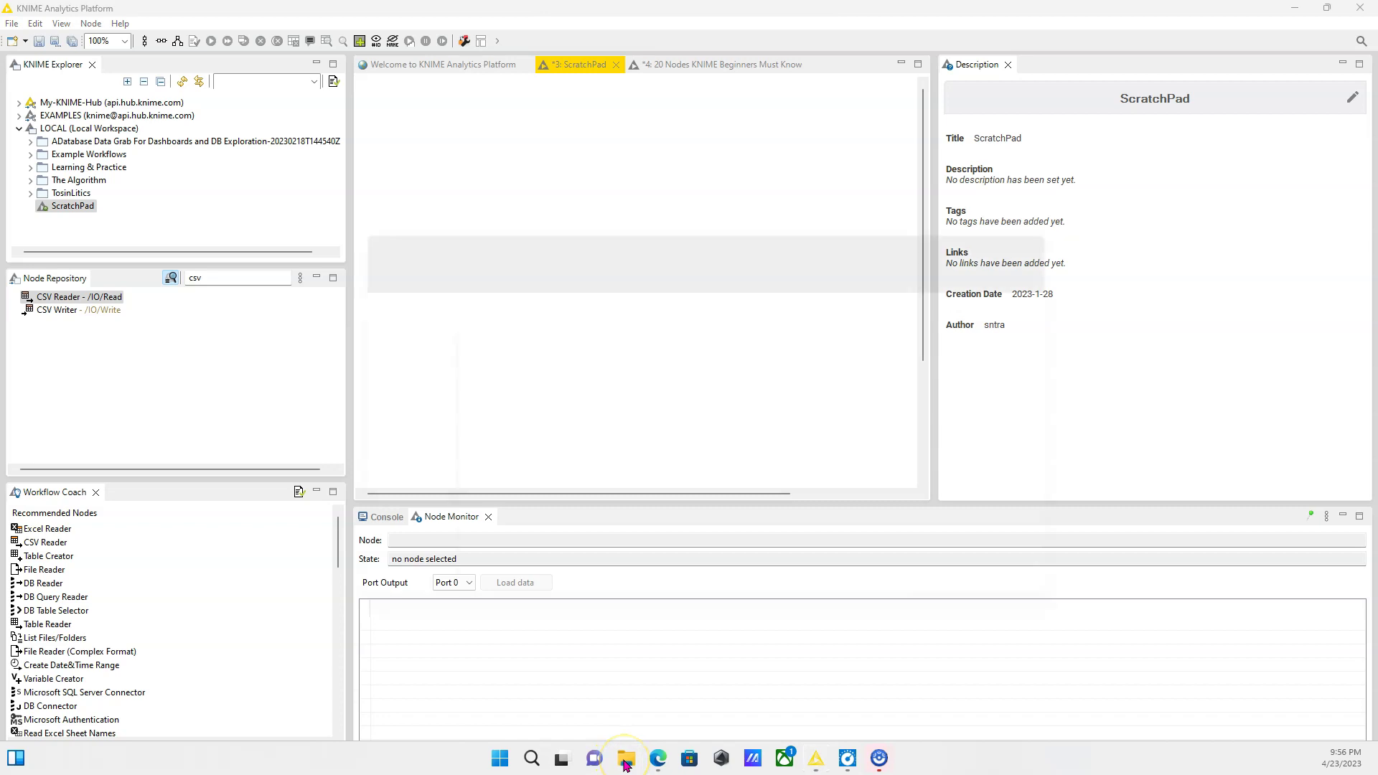
click(379, 459)
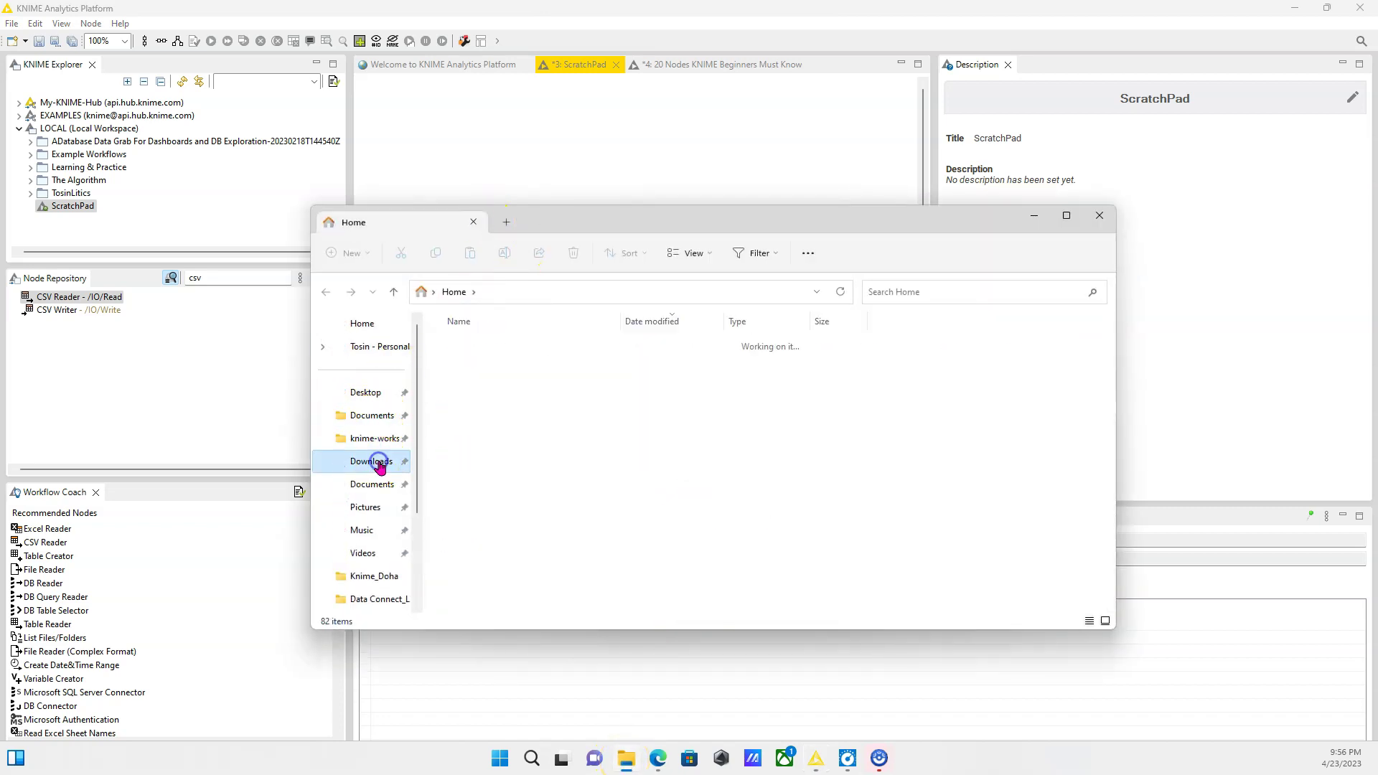
drag(689, 218, 650, 270)
drag(562, 414, 510, 203)
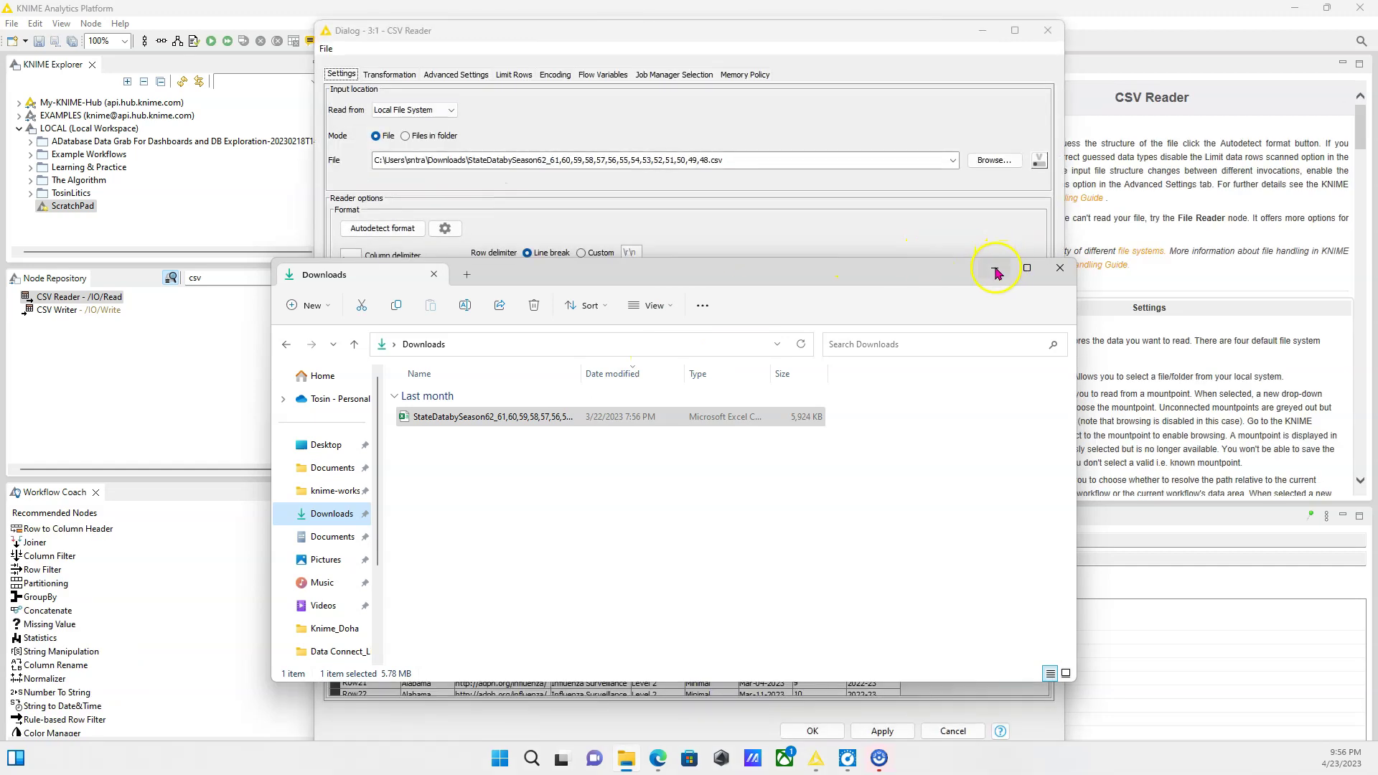
click(994, 269)
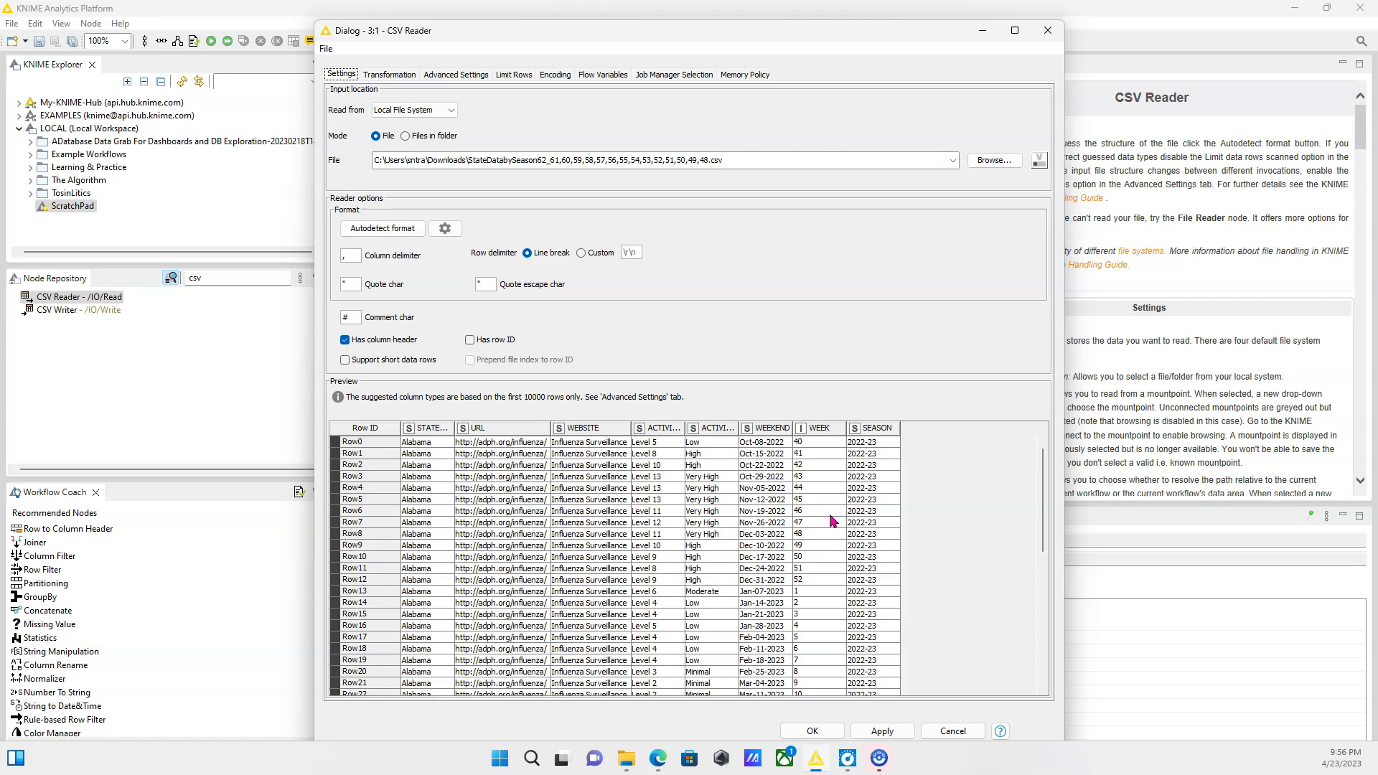
Accept the CSV Reader settings and execute it, yielding 40394 rows and 8 columns
click(434, 32)
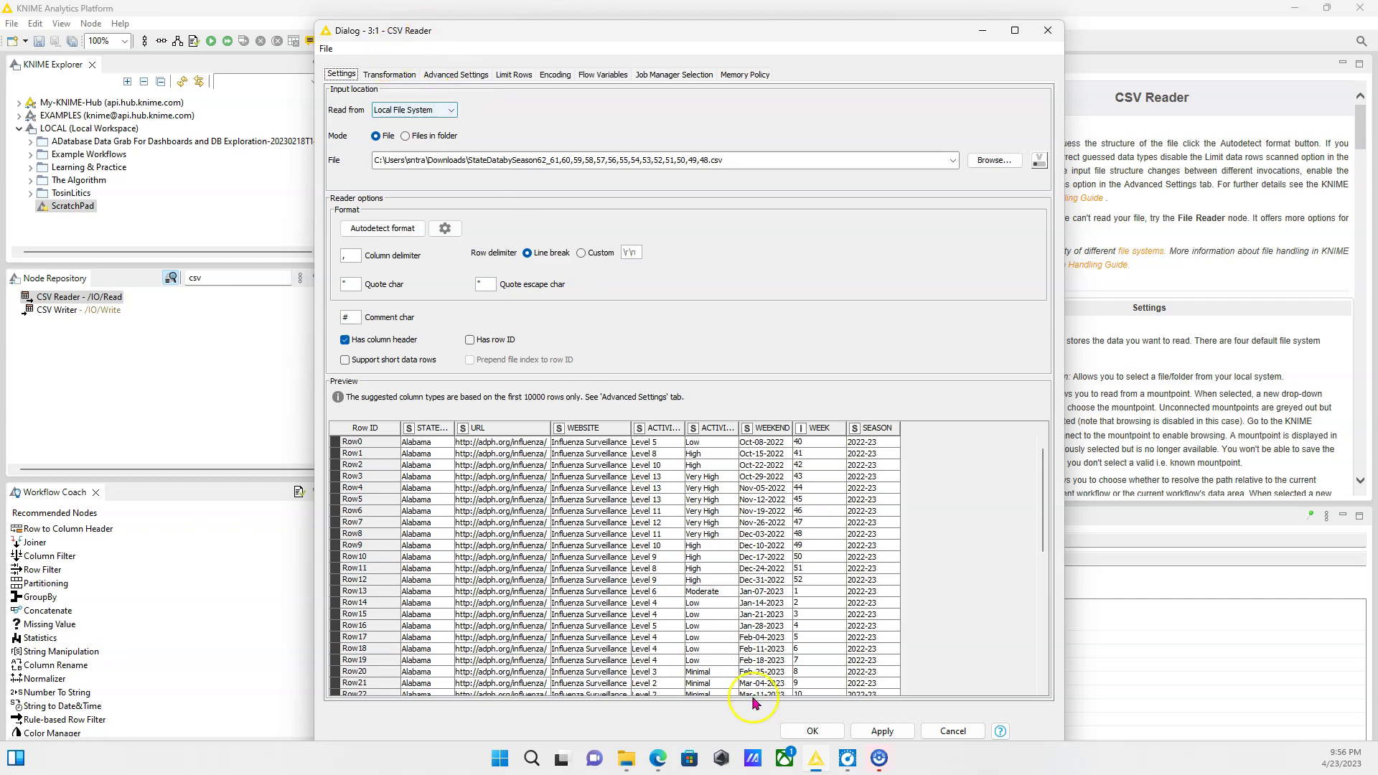
click(797, 730)
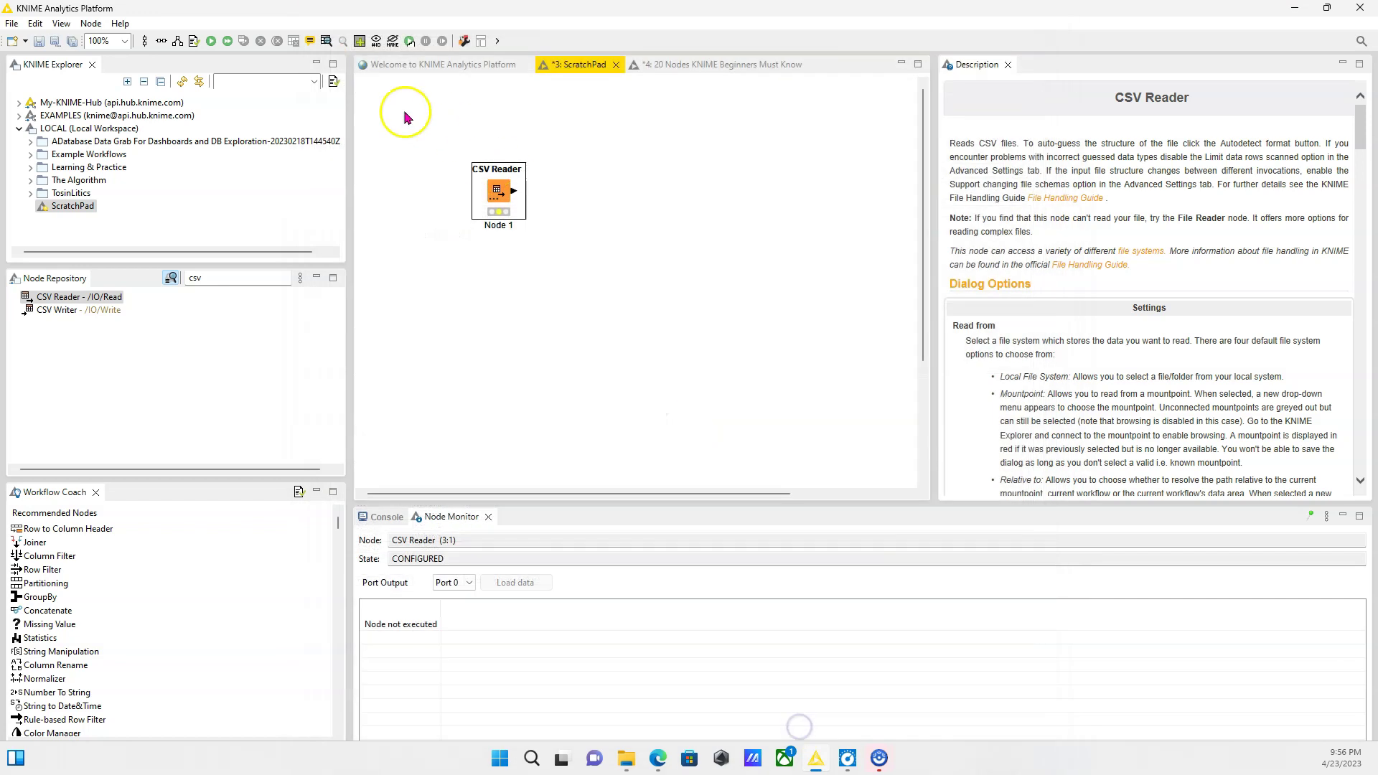
click(211, 41)
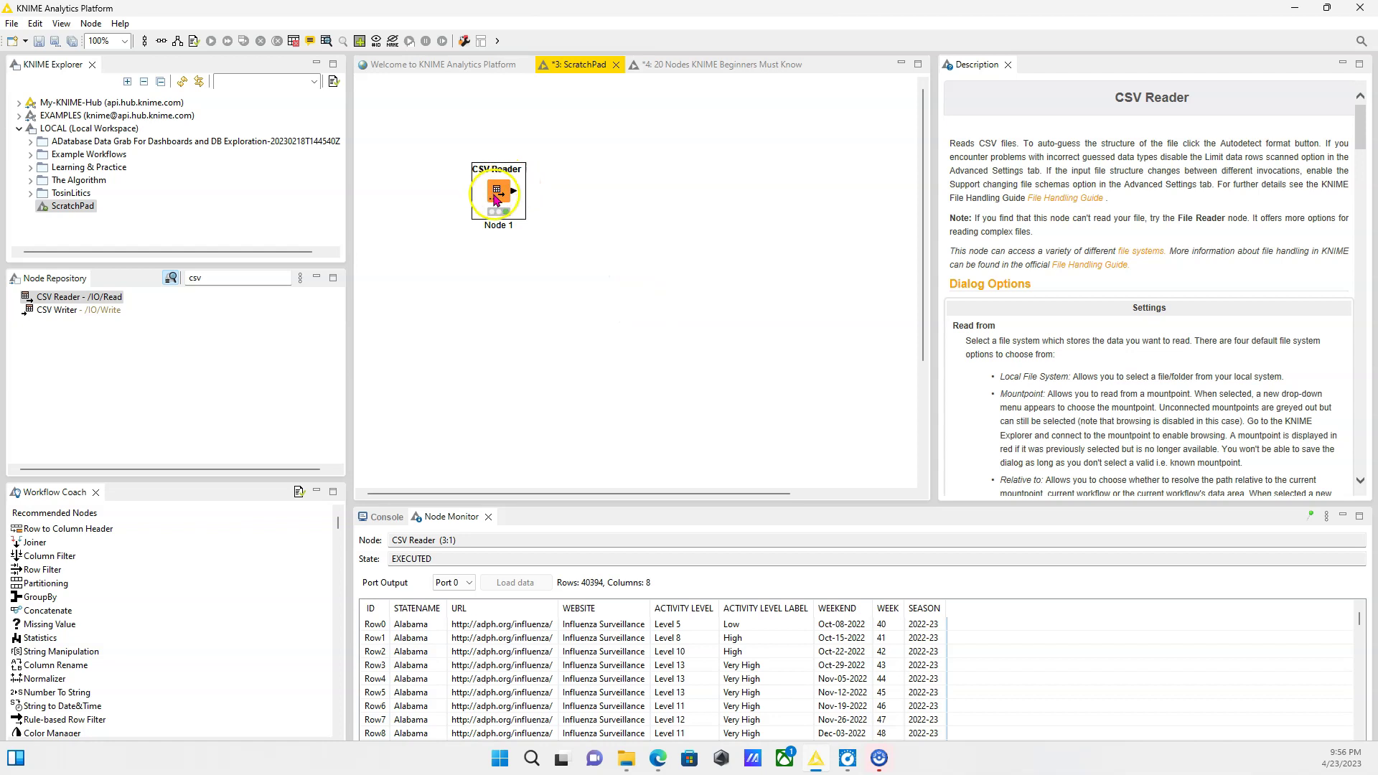
Replace the old node with a new CSV Reader from the Node Repository
key(Delete)
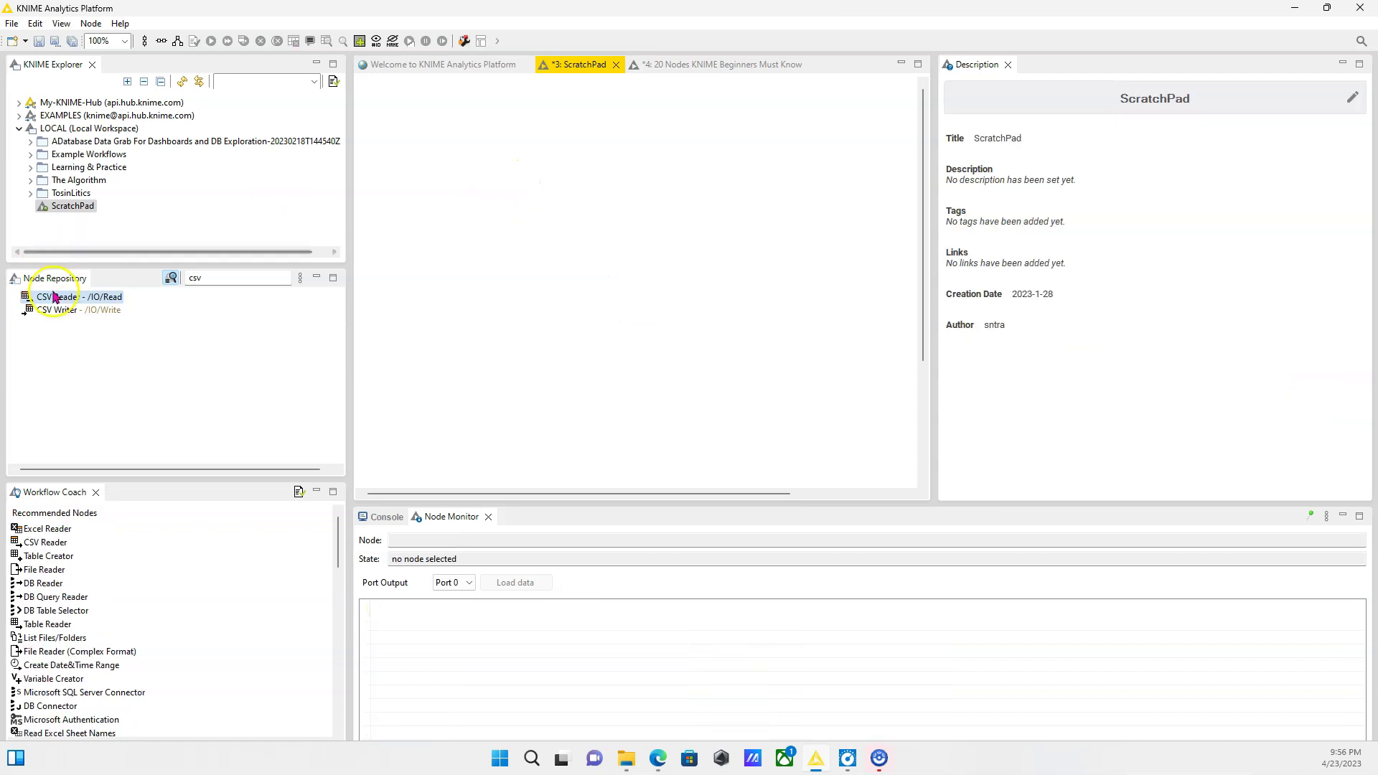
drag(46, 298, 423, 221)
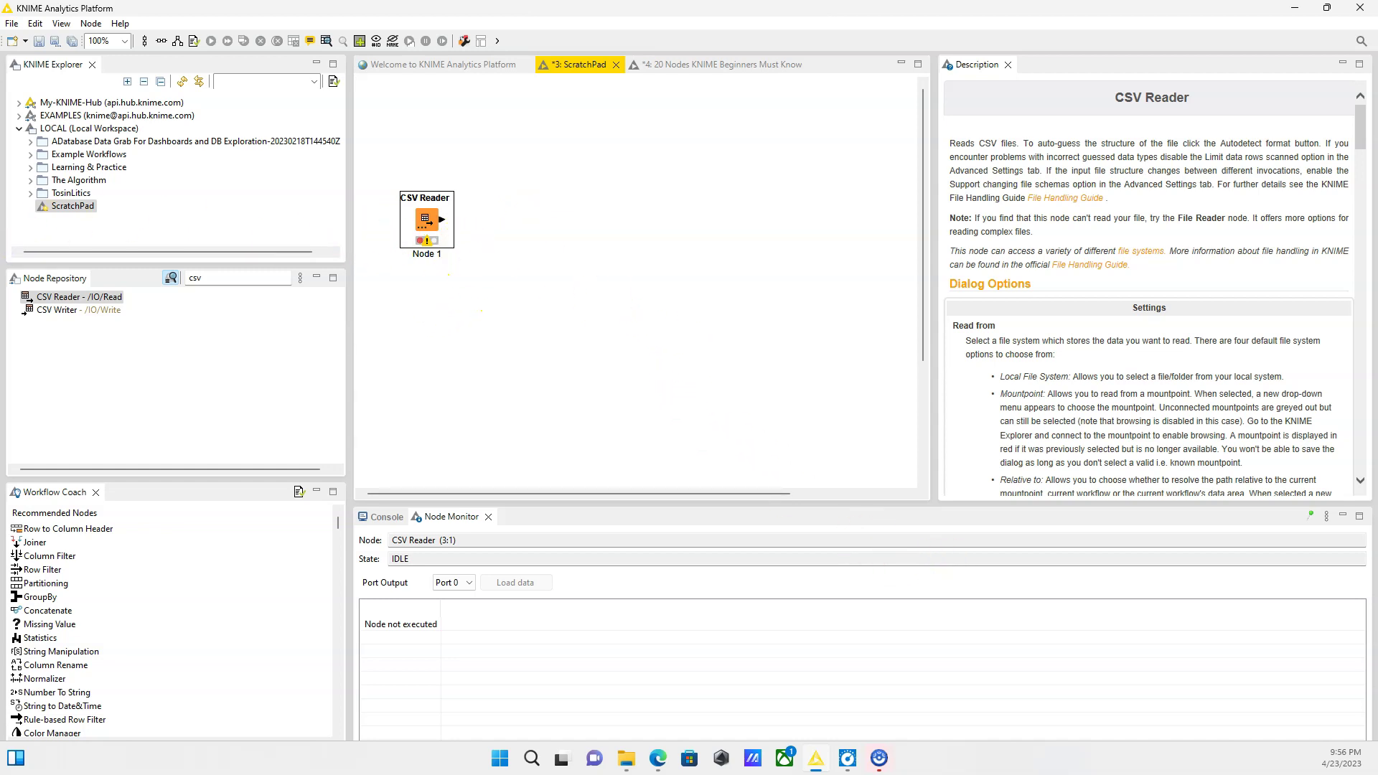
double_click(435, 219)
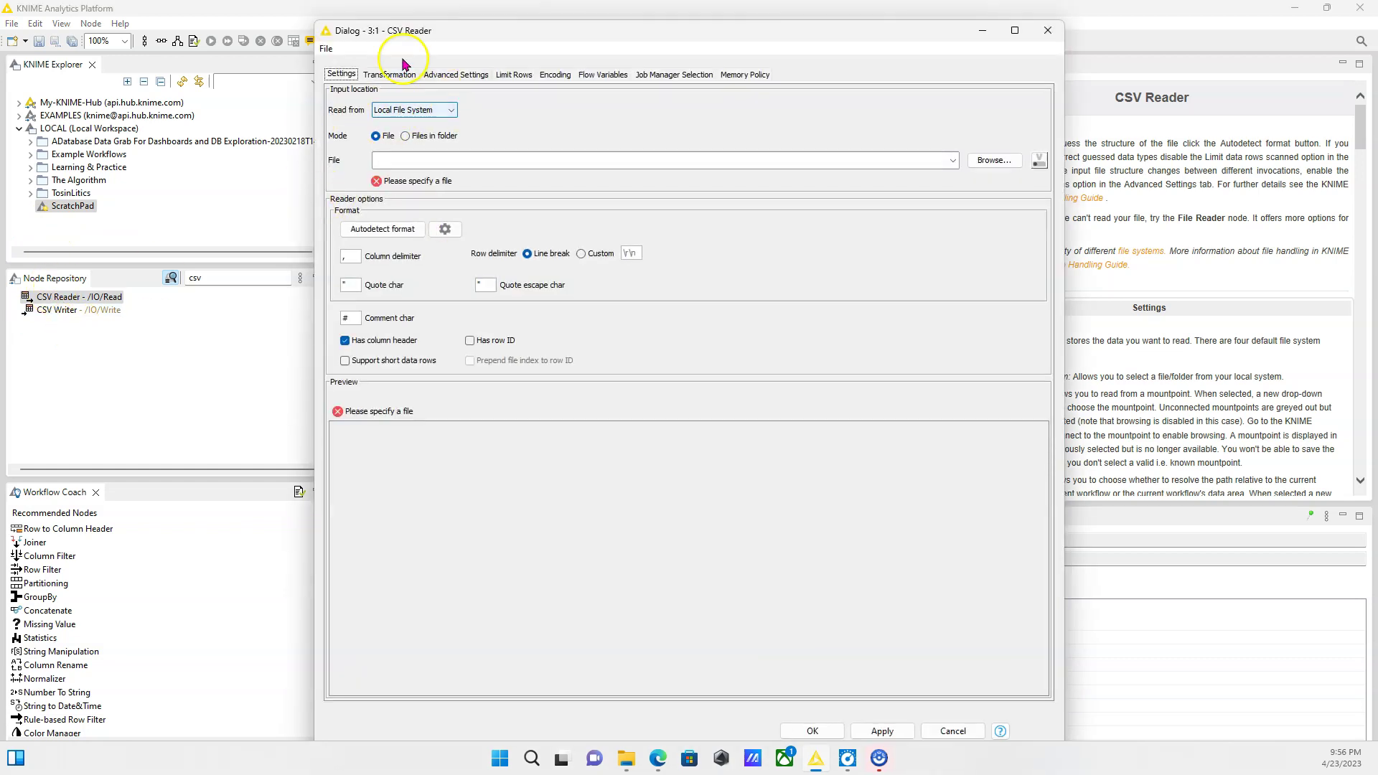
Choose the StateDatabySeason62 CSV in Downloads as the reader's input file
click(994, 160)
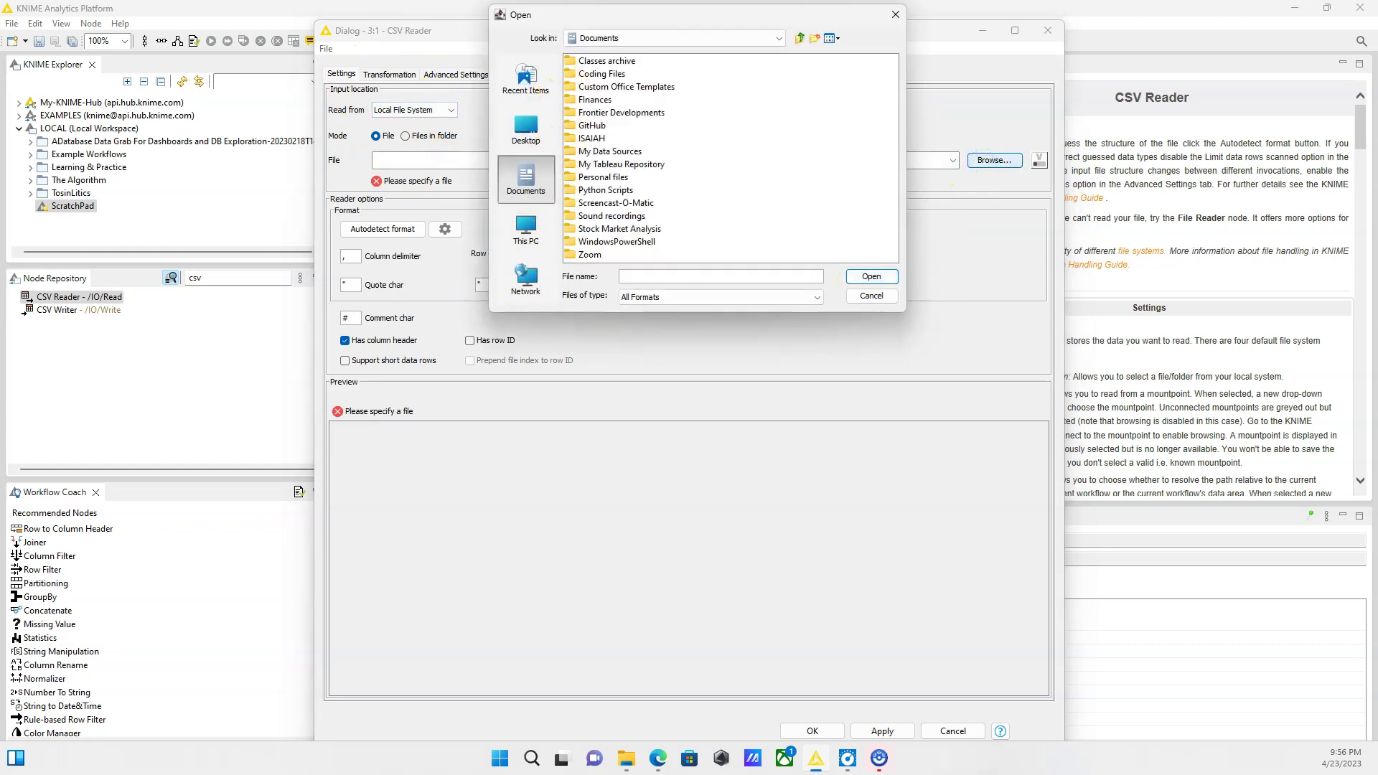
click(779, 38)
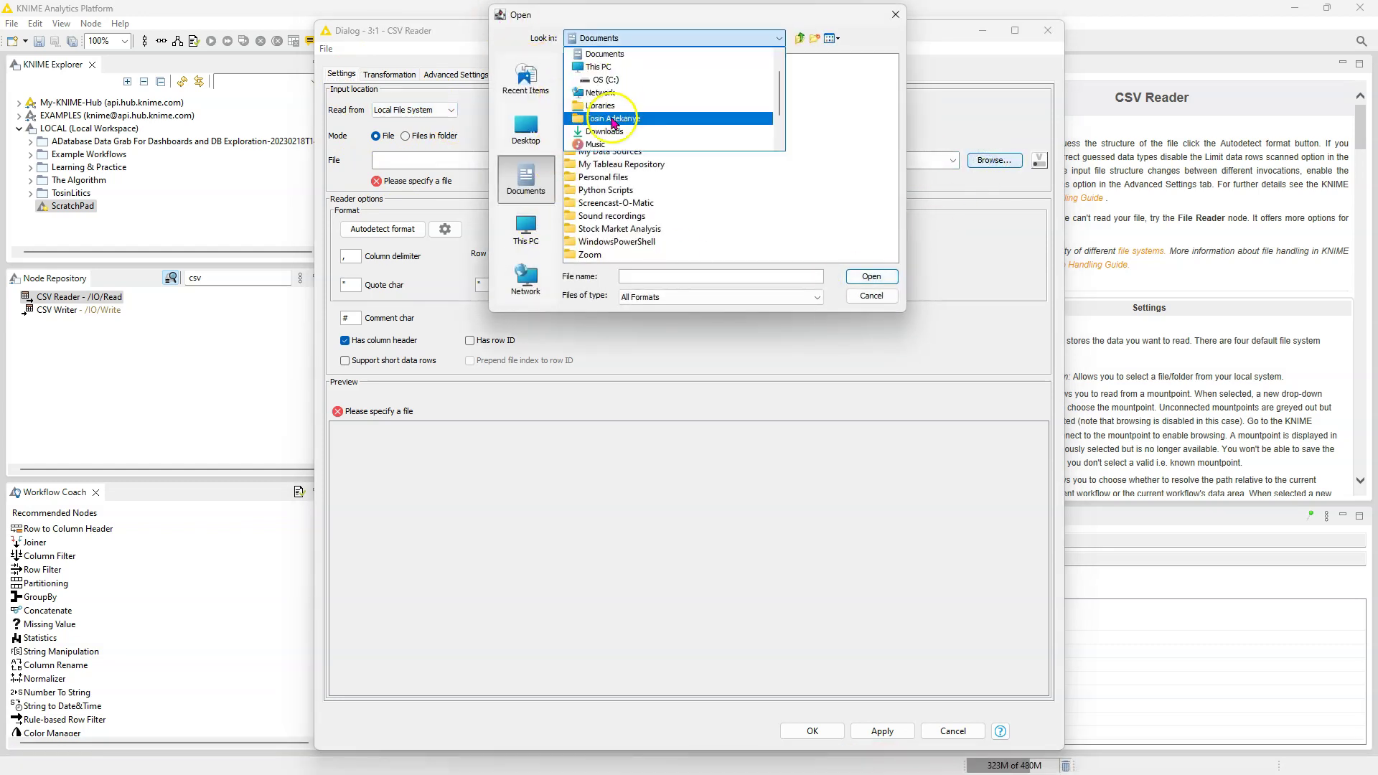
click(617, 127)
click(592, 63)
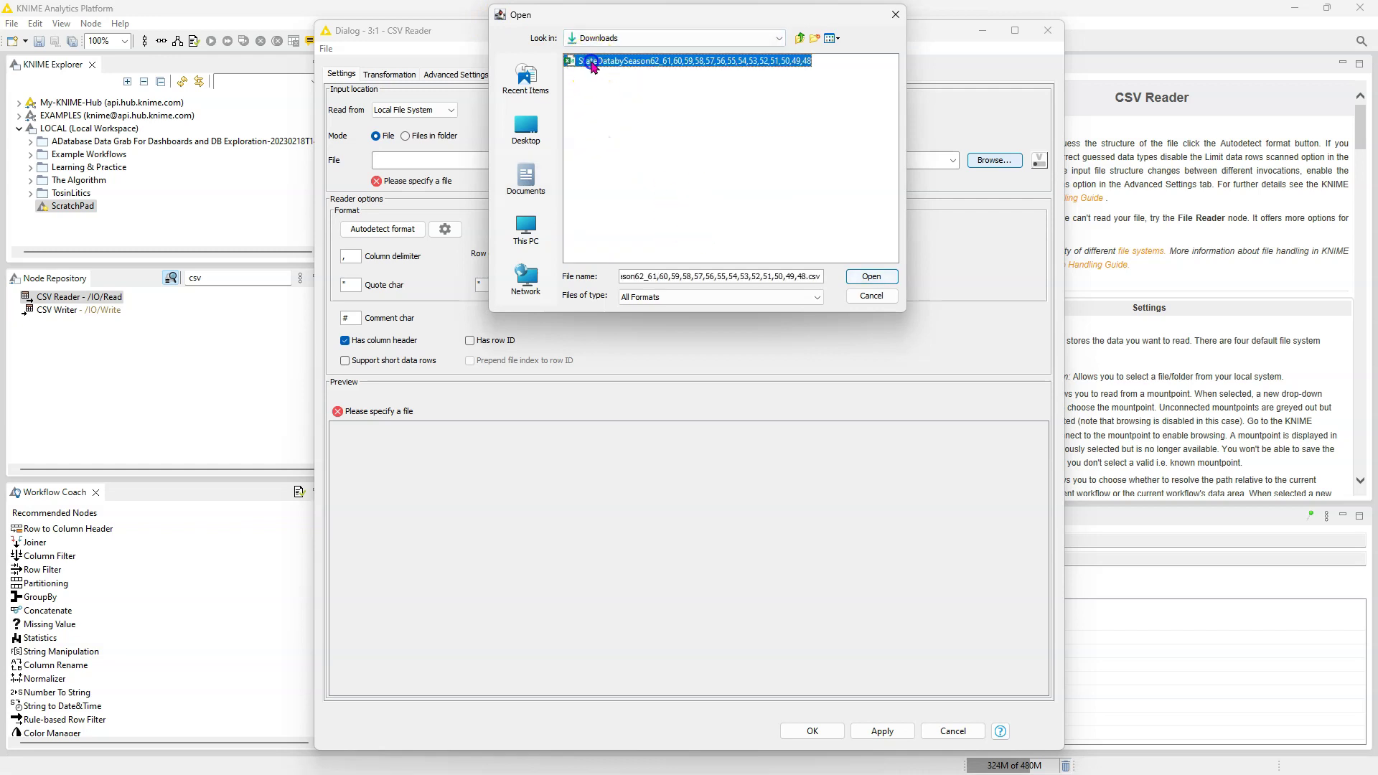
click(871, 276)
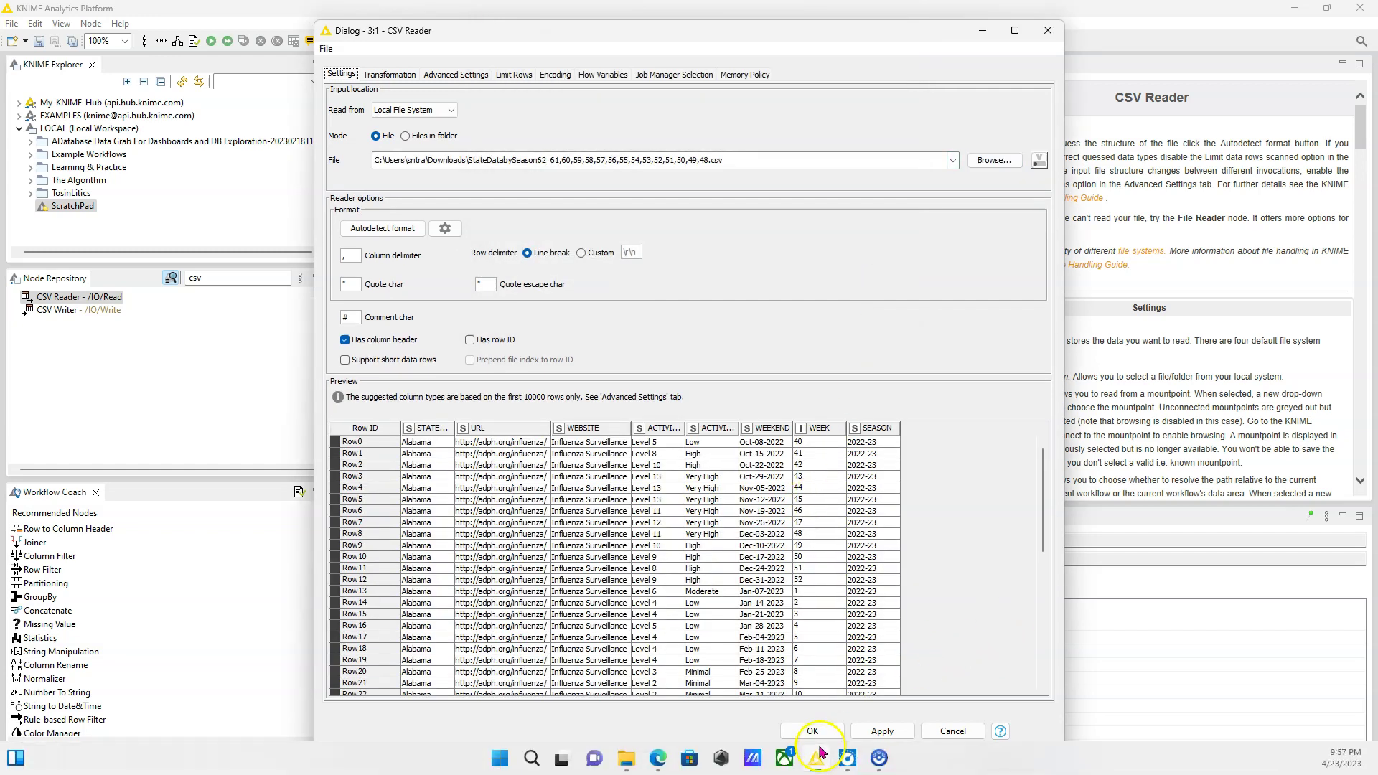
Accept the settings and execute the reader, then select it to view 40394 rows, 8 columns
click(812, 730)
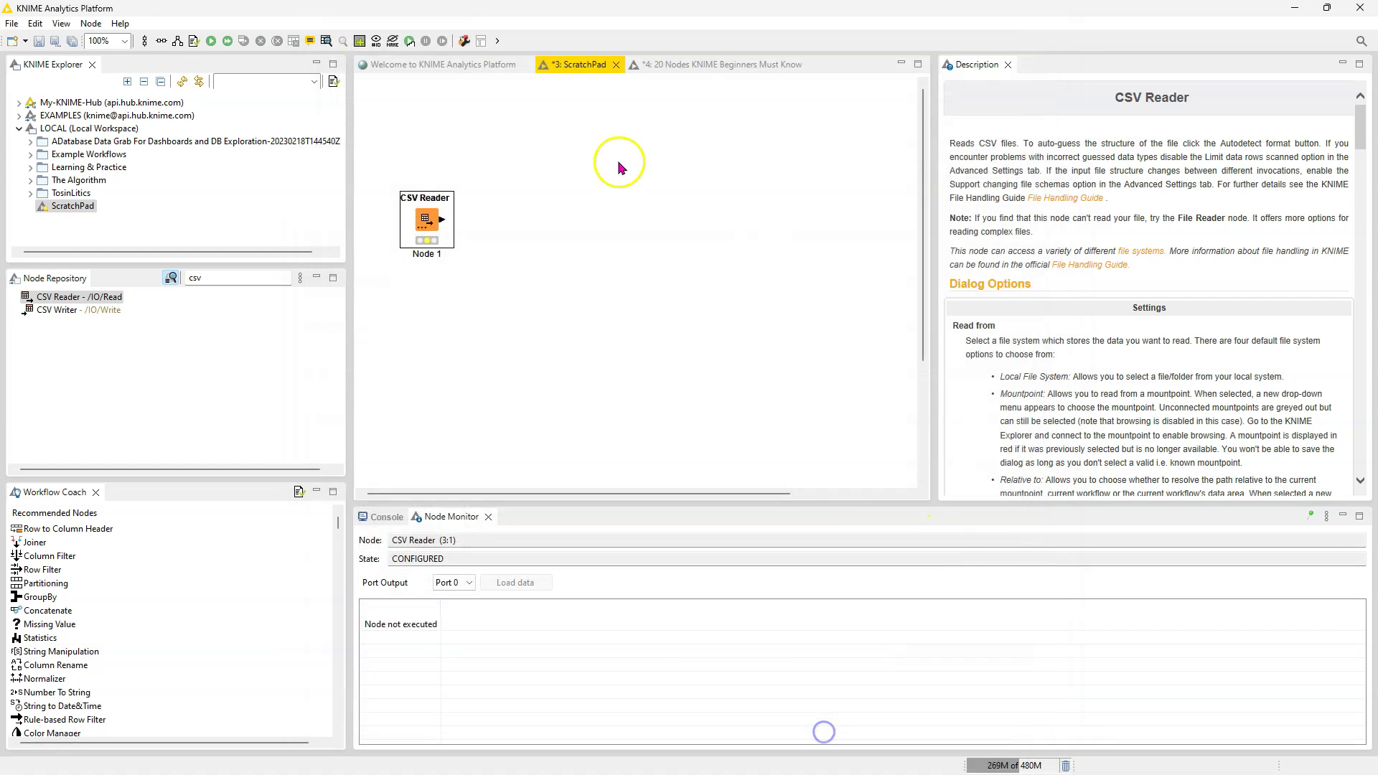
click(211, 41)
click(573, 350)
click(428, 222)
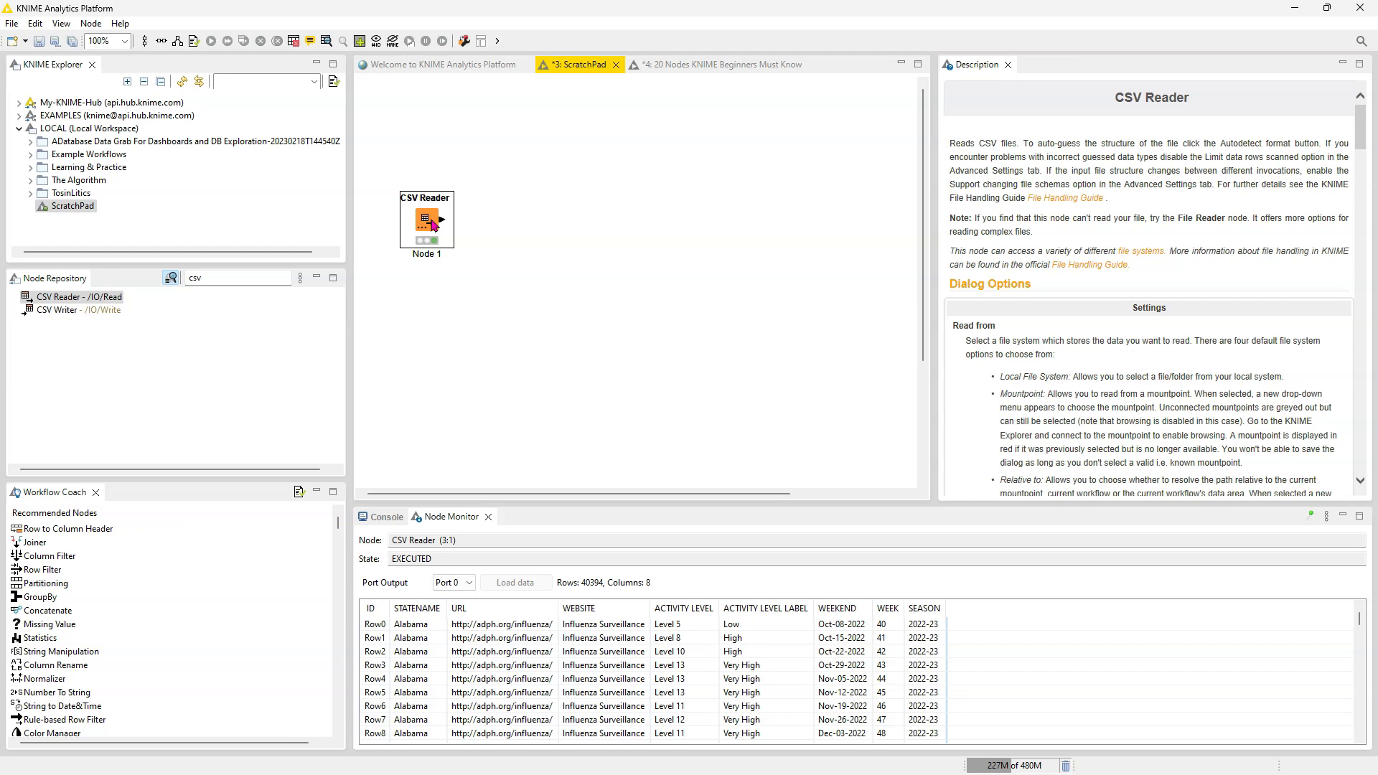
click(434, 359)
click(424, 219)
Delete the CSV Reader and open the ScratchPad workflow folder in File Explorer
key(Delete)
click(562, 766)
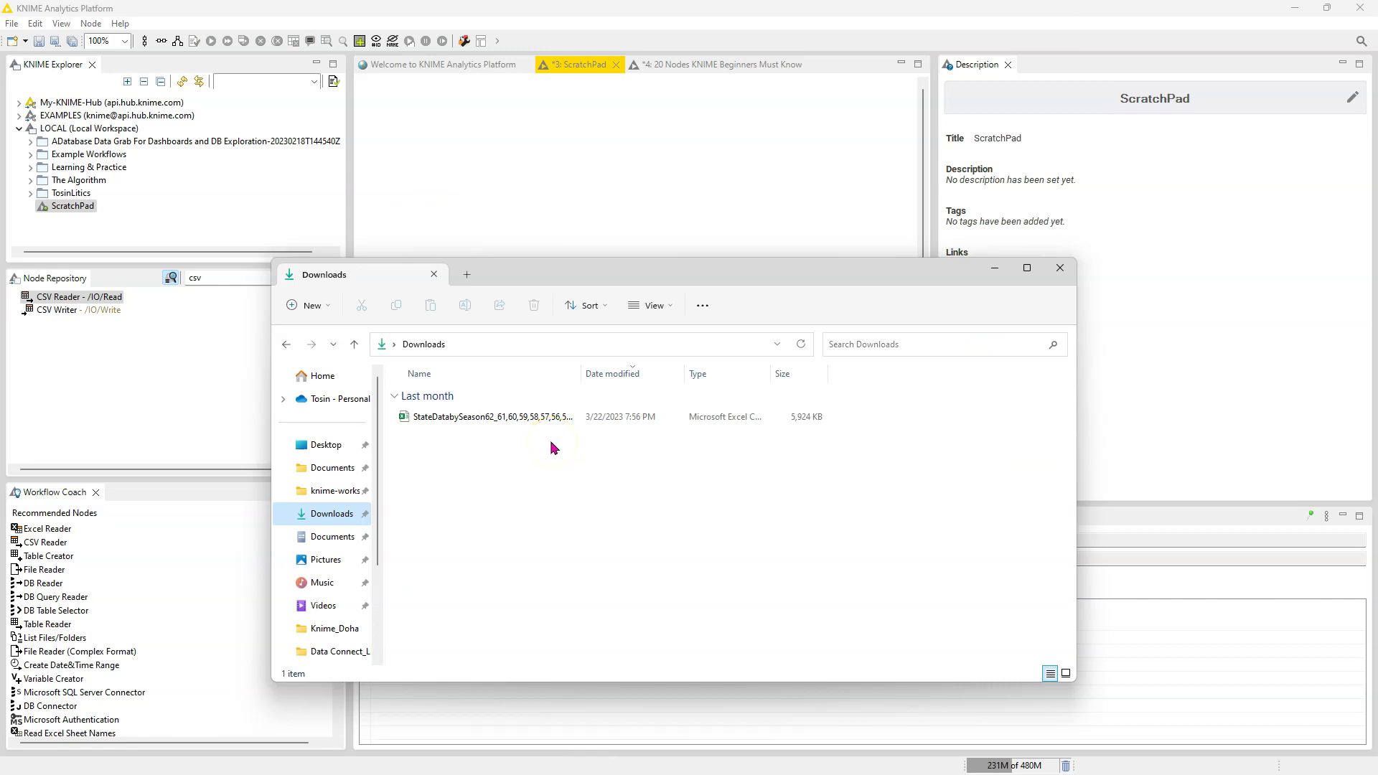
click(539, 417)
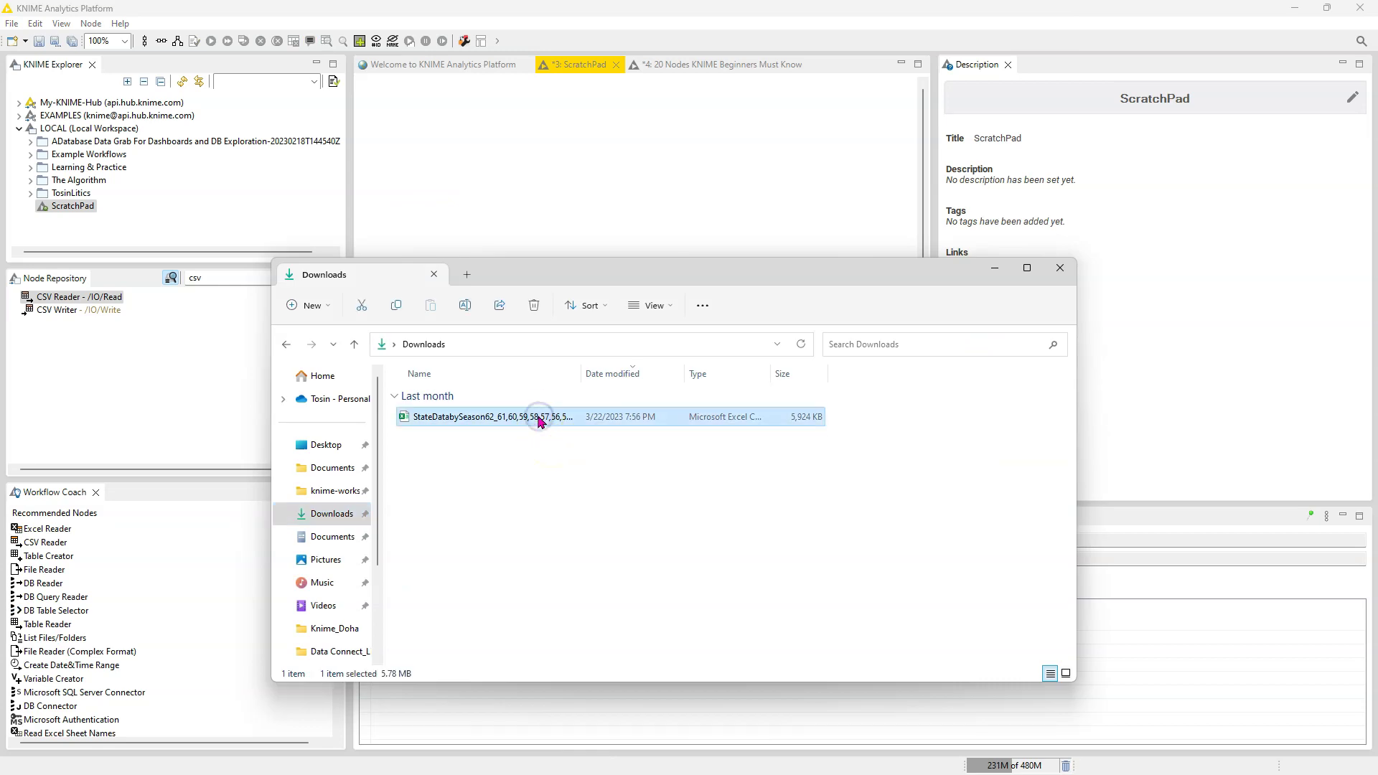
click(320, 492)
click(445, 489)
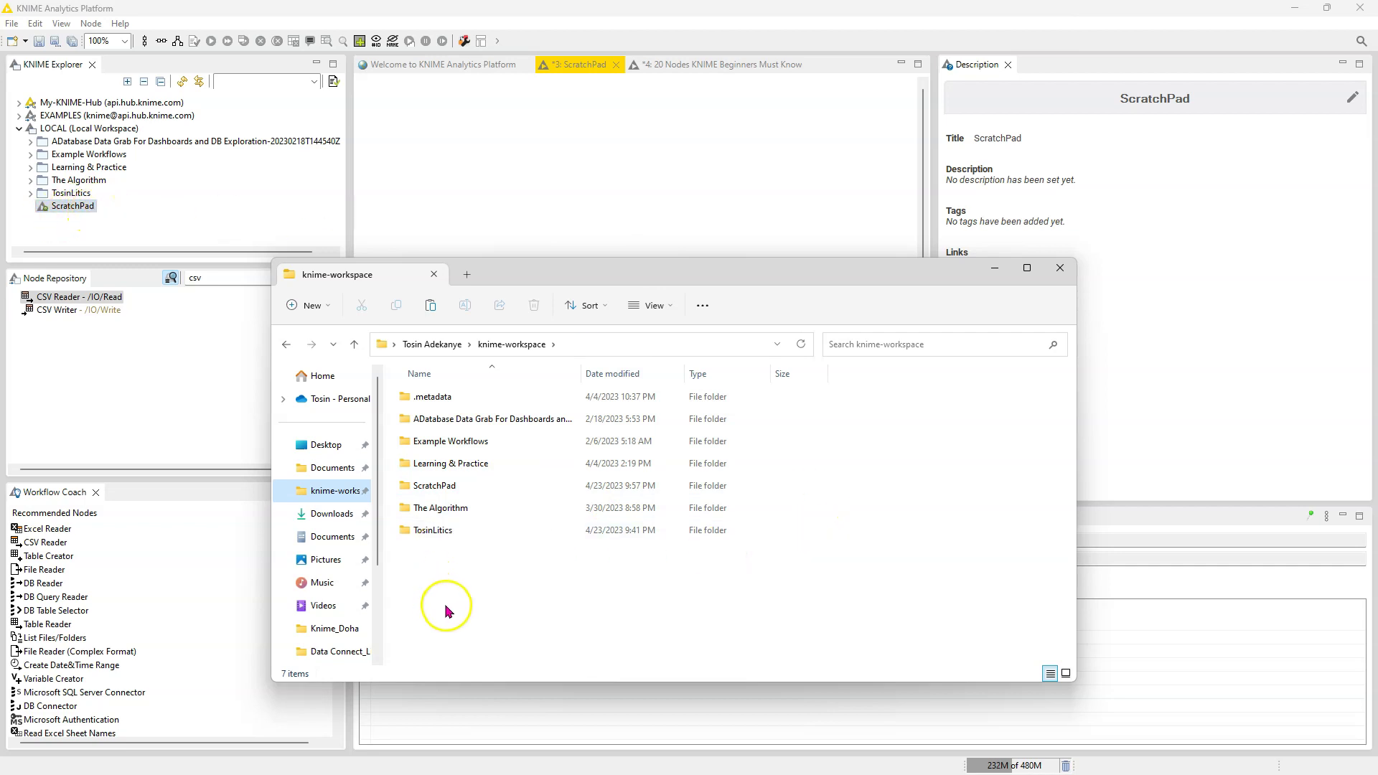
double_click(425, 486)
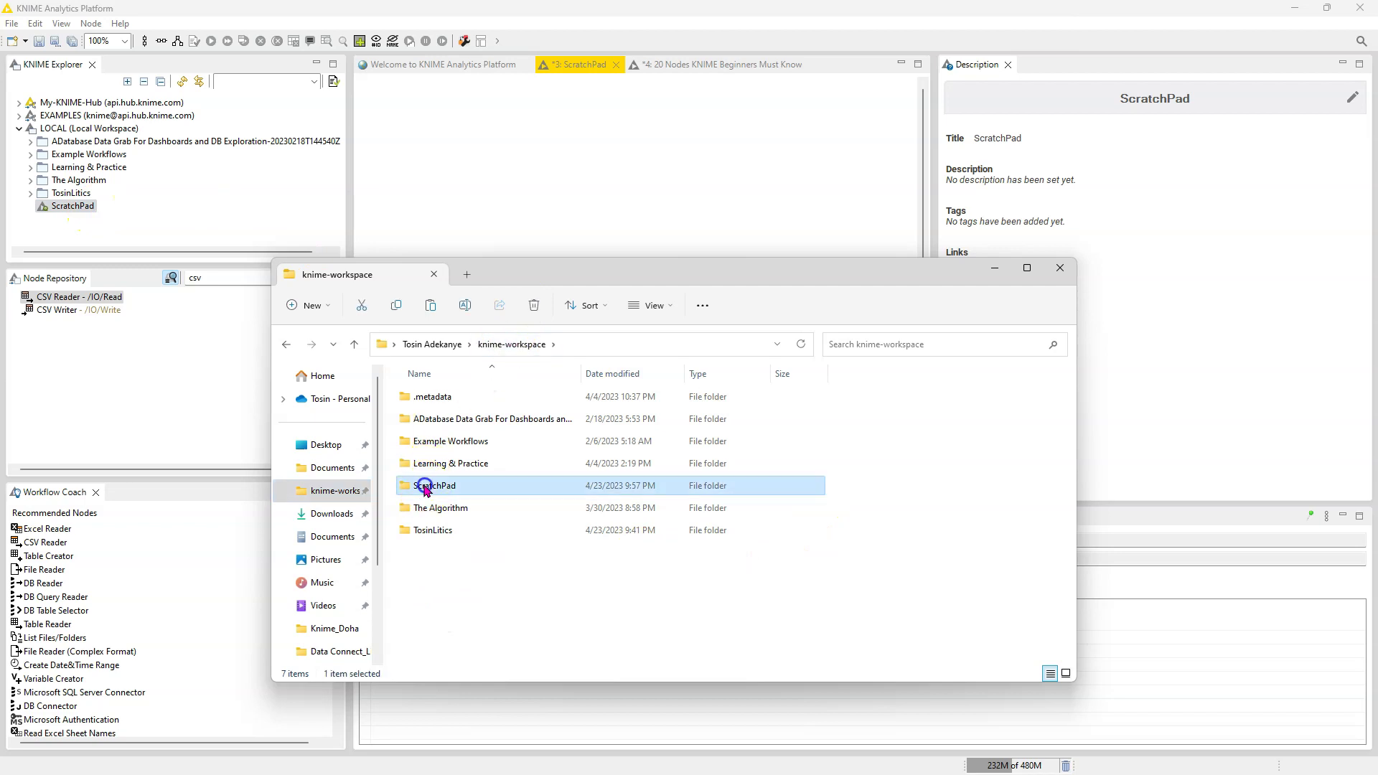
Create a new folder named 'data' inside ScratchPad
right_click(441, 579)
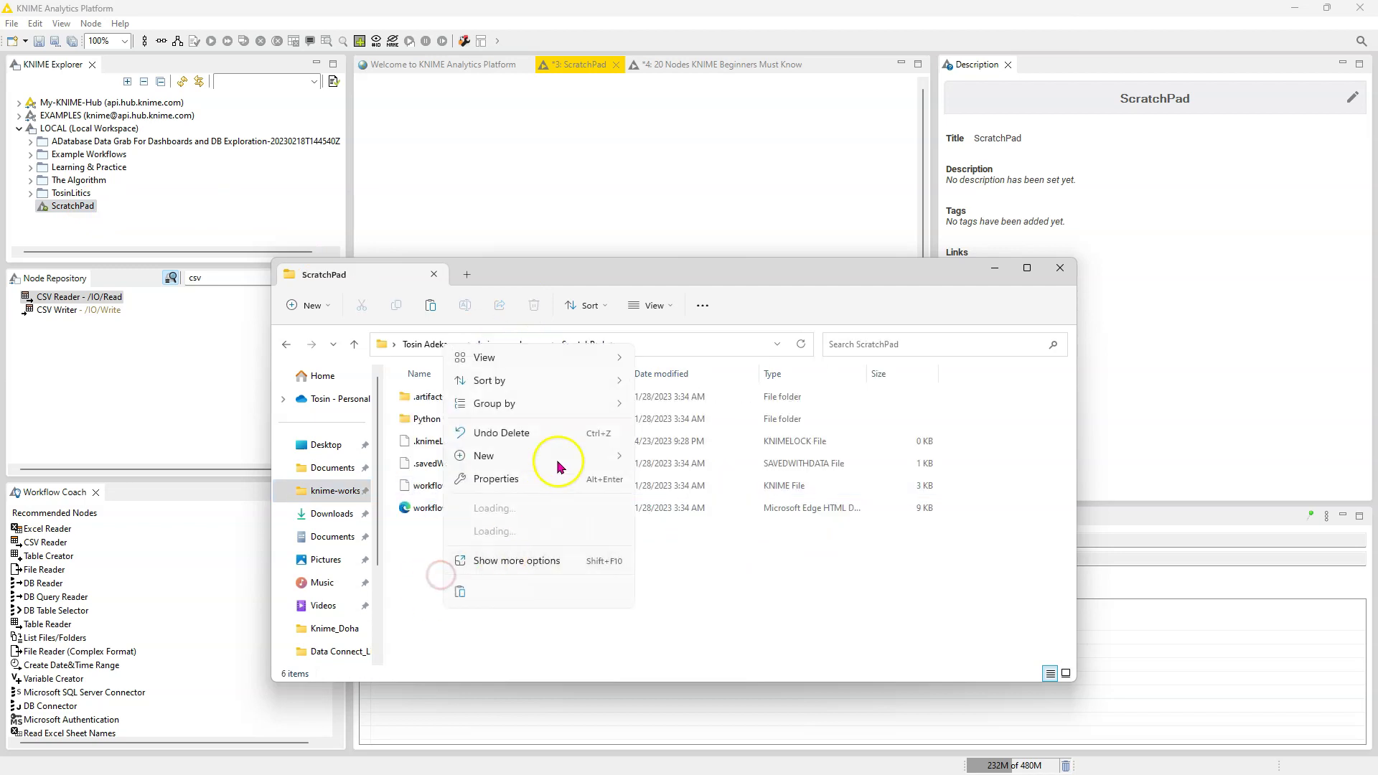
mouse_move(601, 455)
click(726, 455)
text(data)
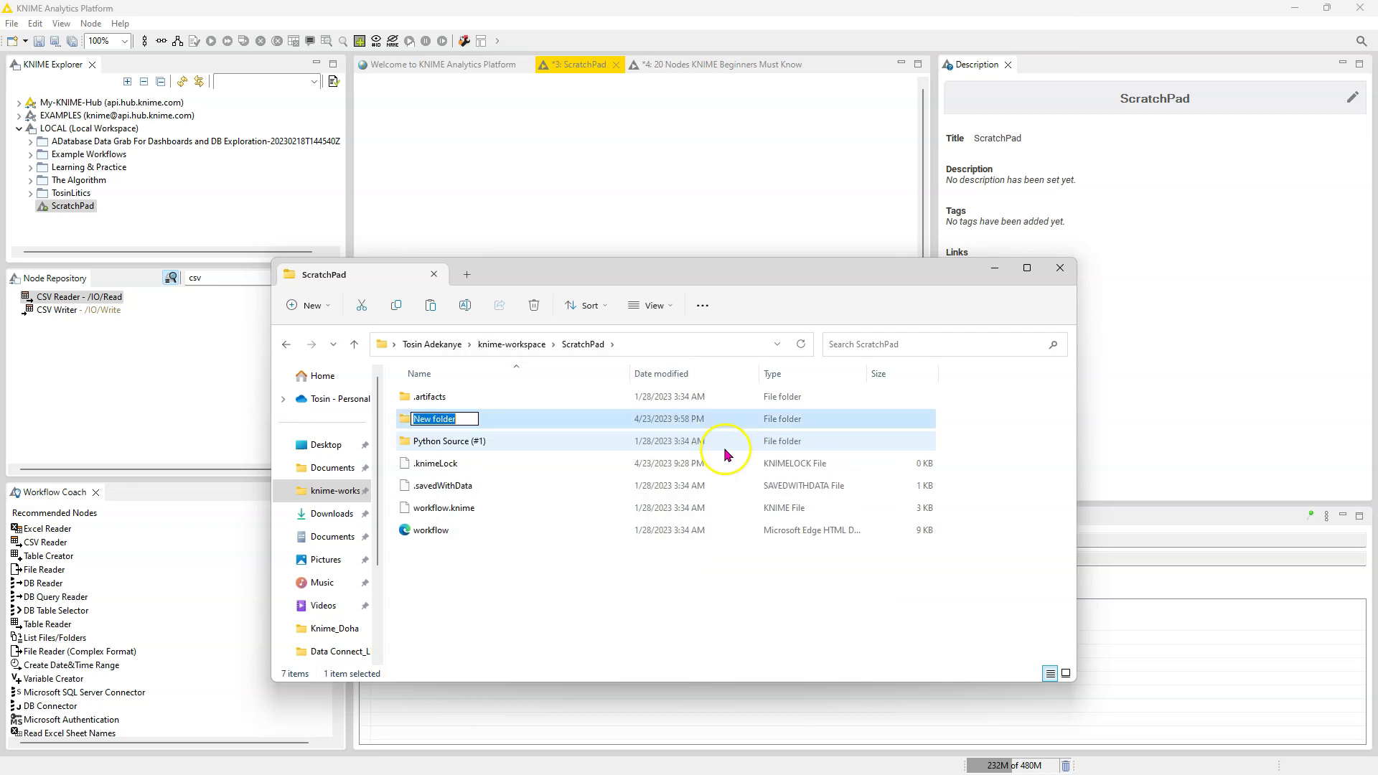
key(Return)
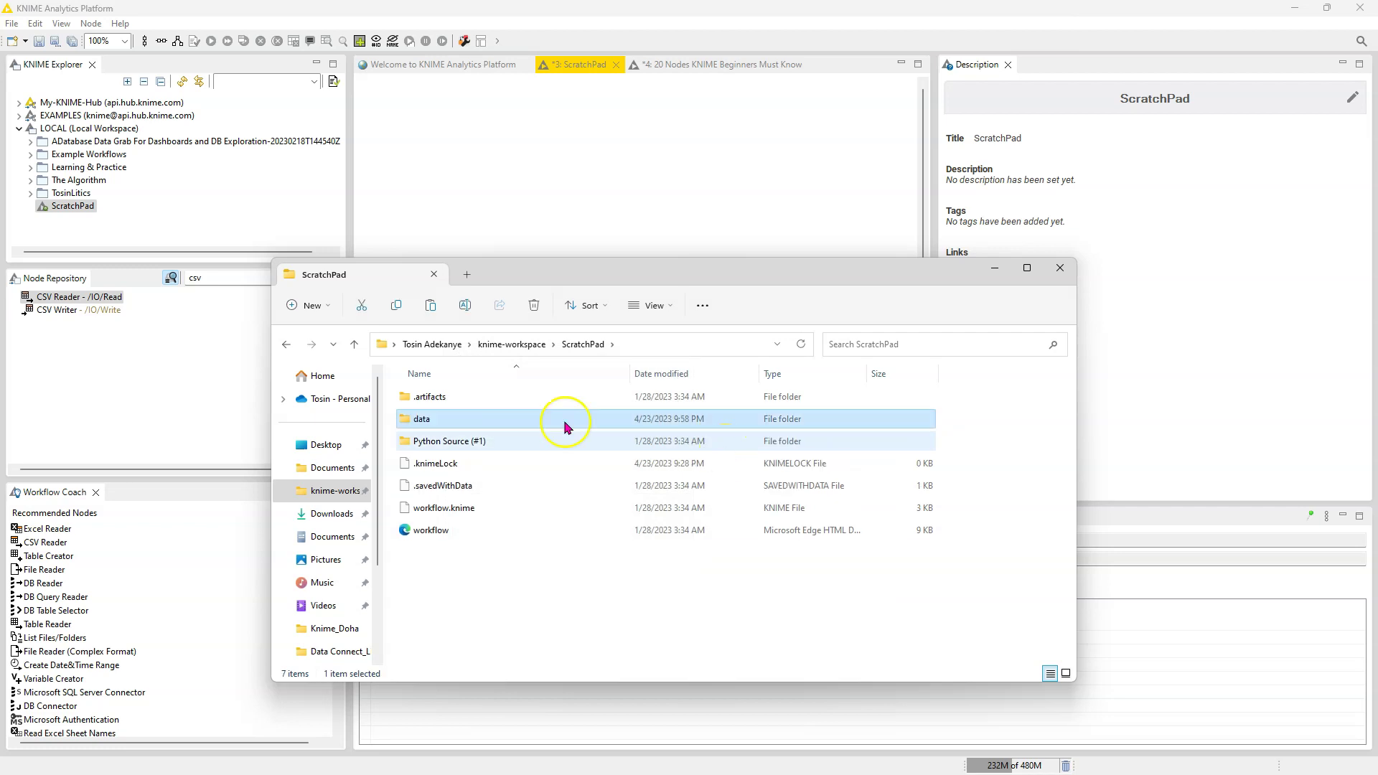
Paste the StateDatabySeason62 CSV into the data folder and close File Explorer
click(495, 425)
double_click(495, 425)
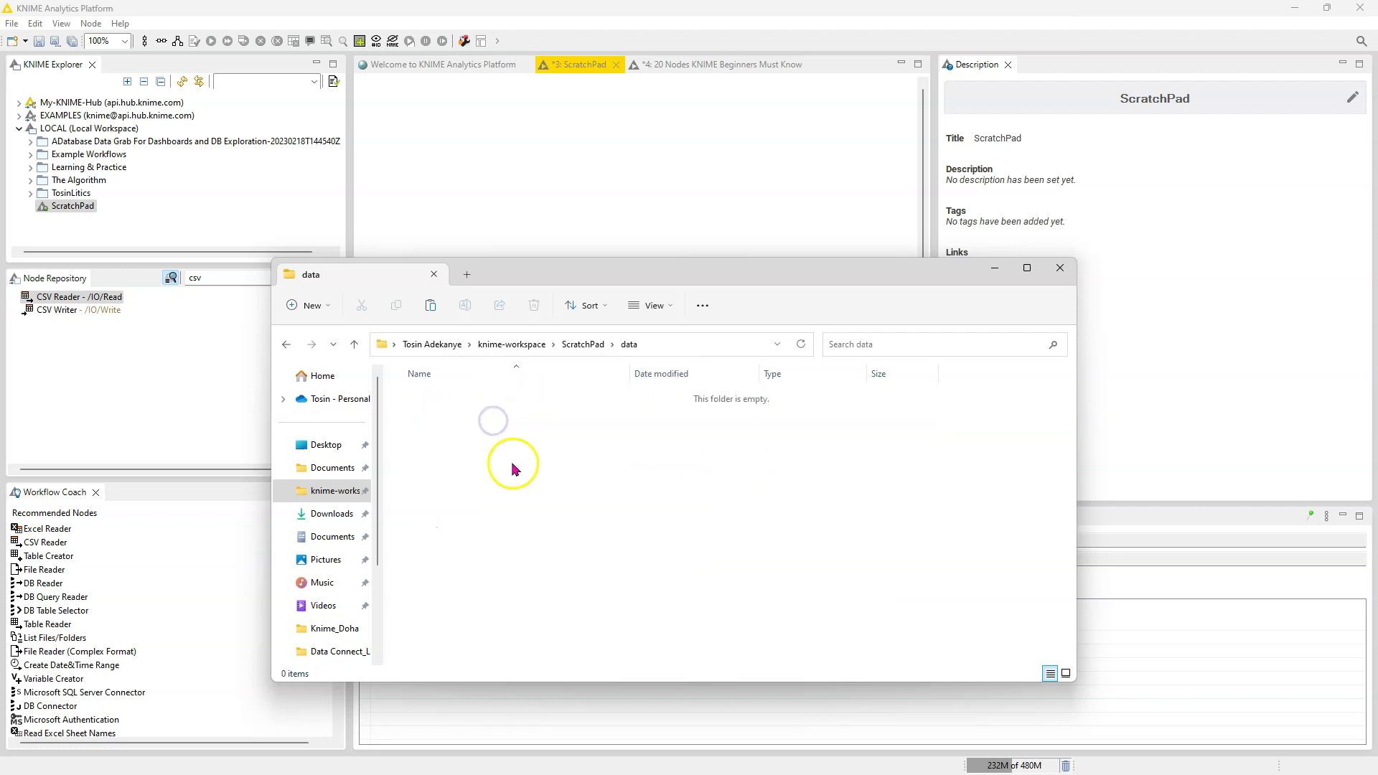
key(ctrl+v)
click(513, 467)
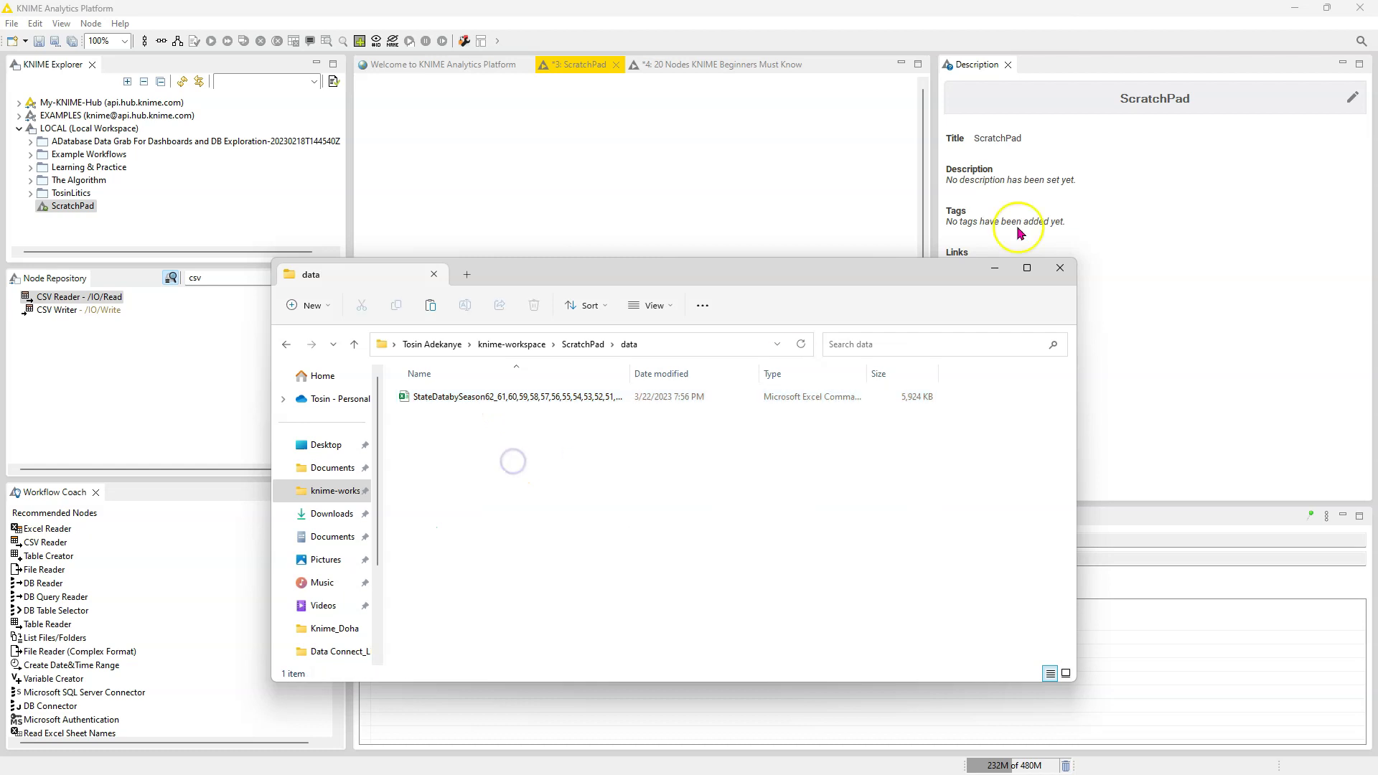
click(1060, 268)
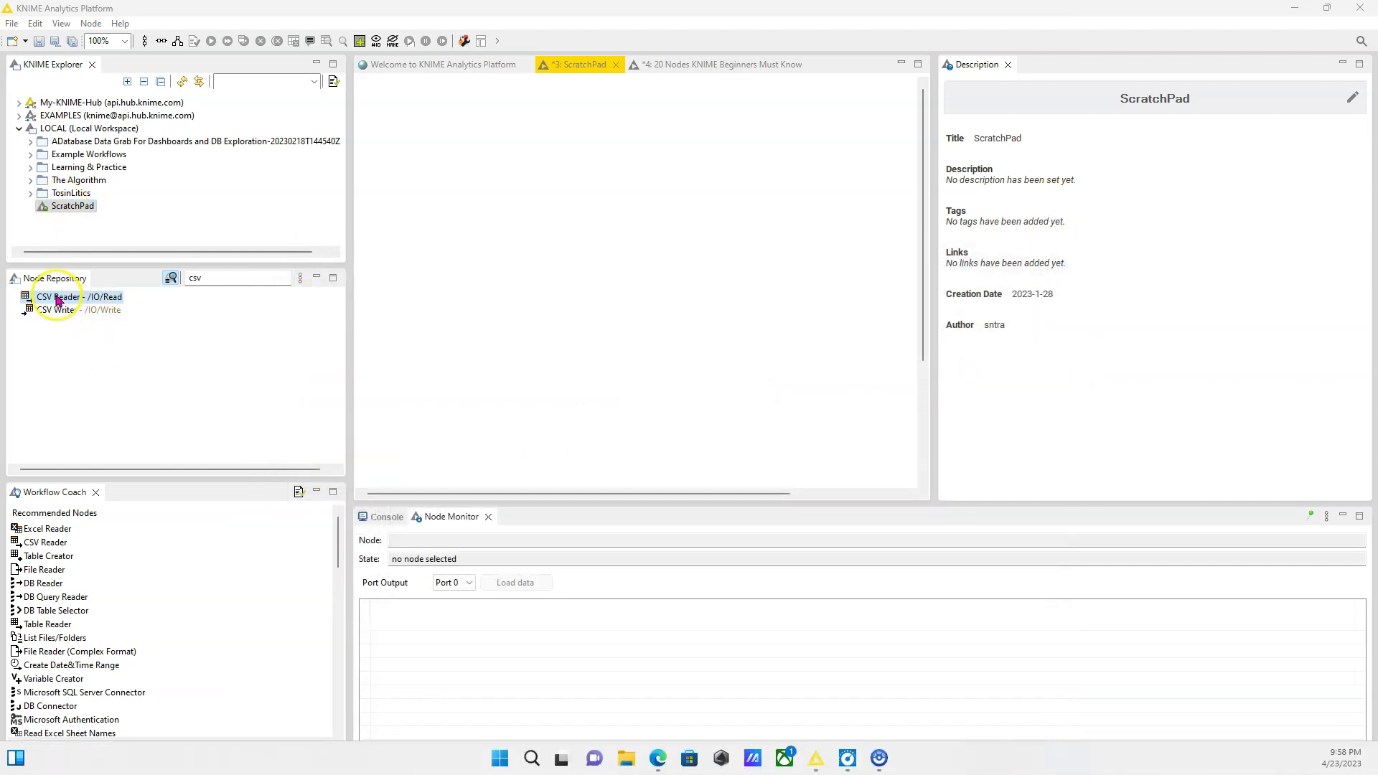
Add a CSV Reader set to read relative to the current workflow data area
drag(43, 298, 463, 217)
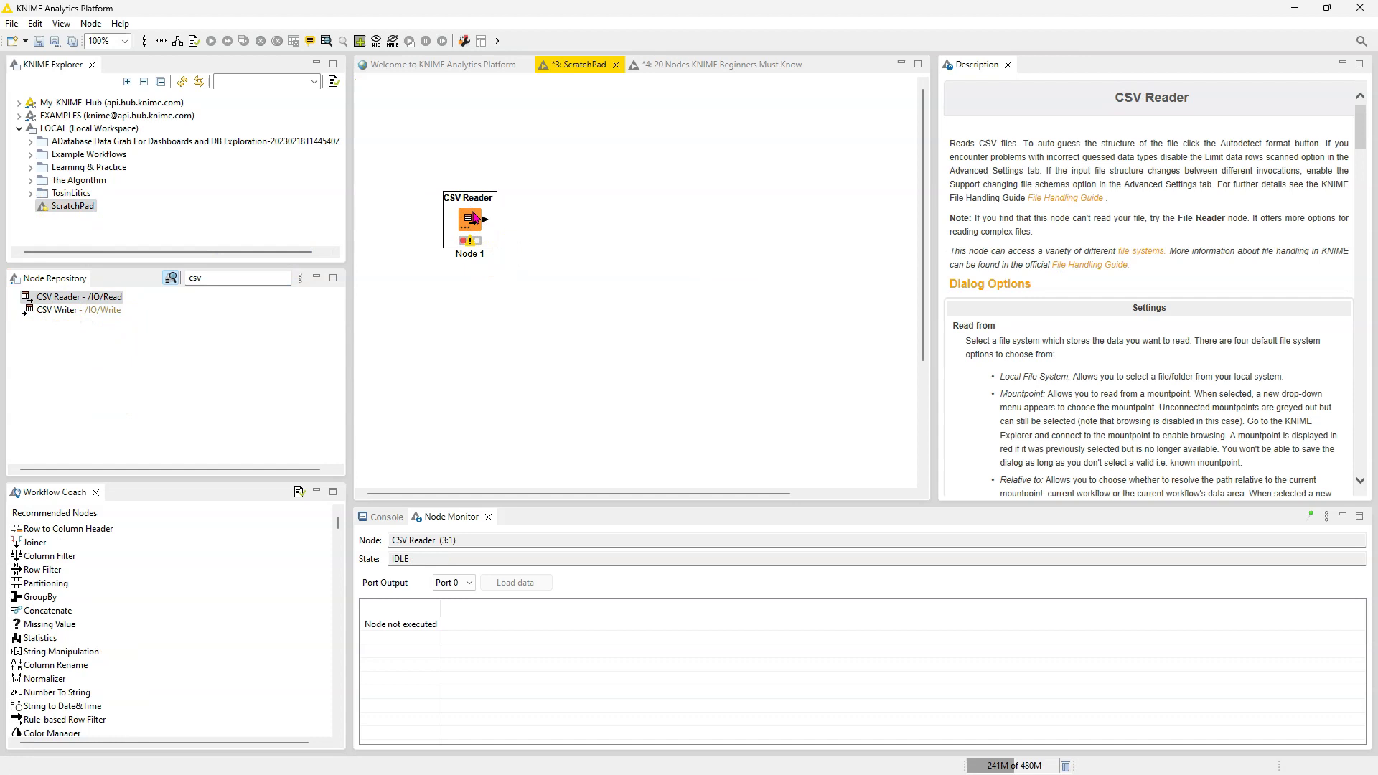
double_click(473, 218)
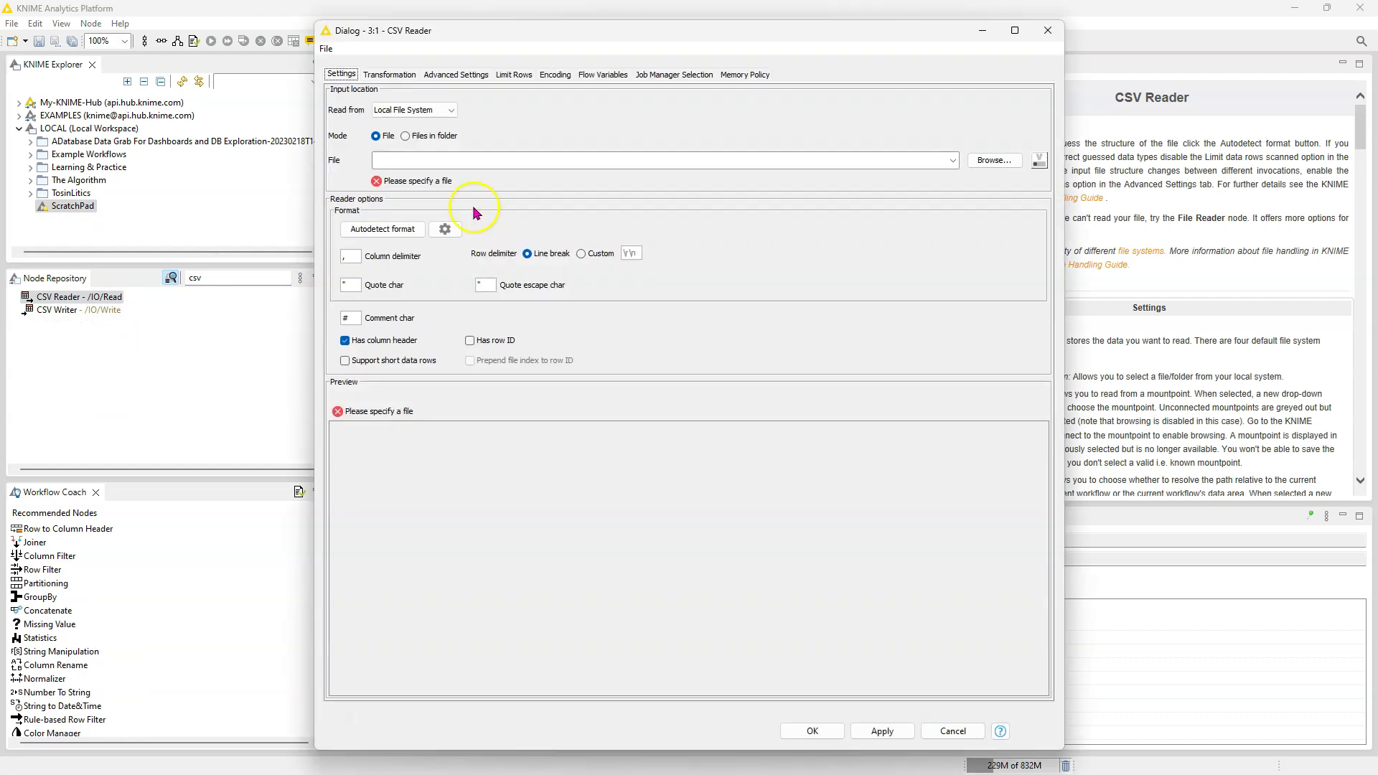
click(423, 112)
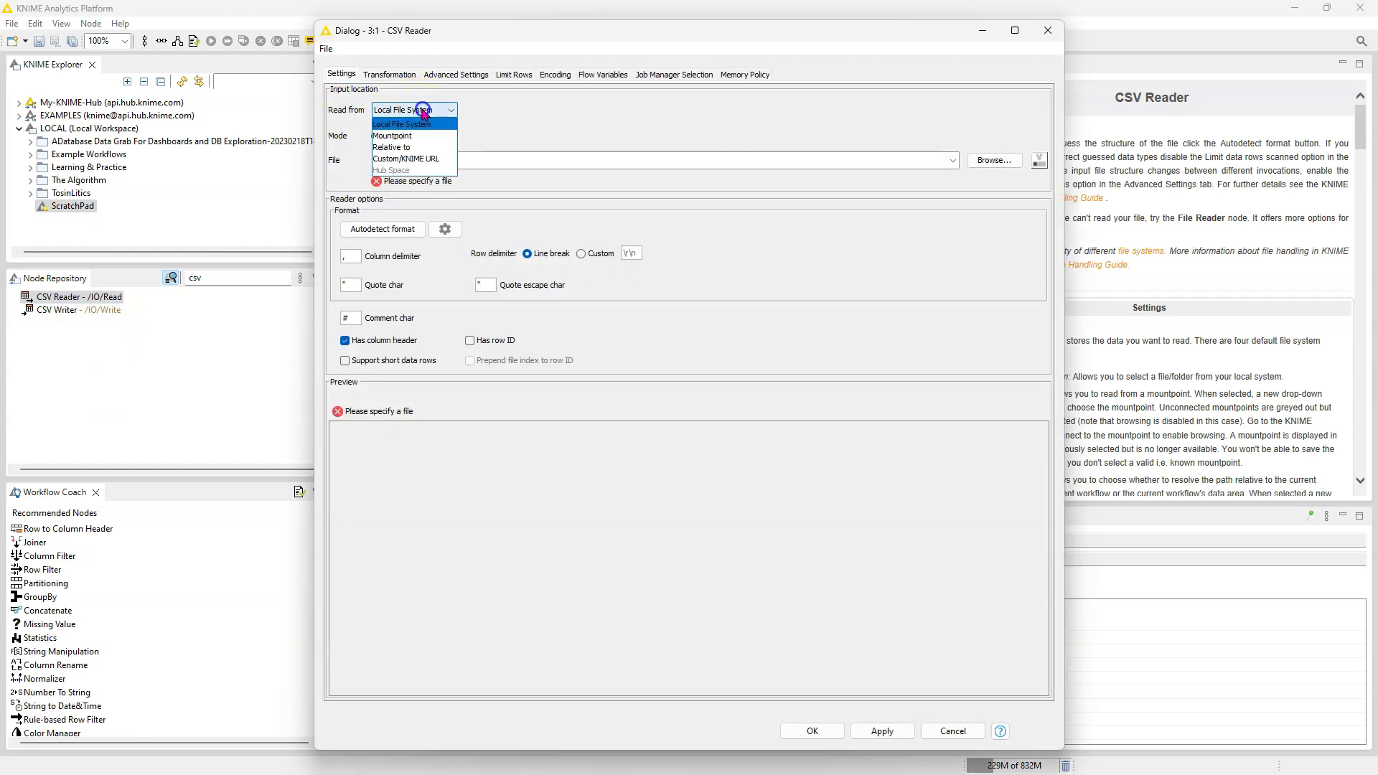
click(401, 148)
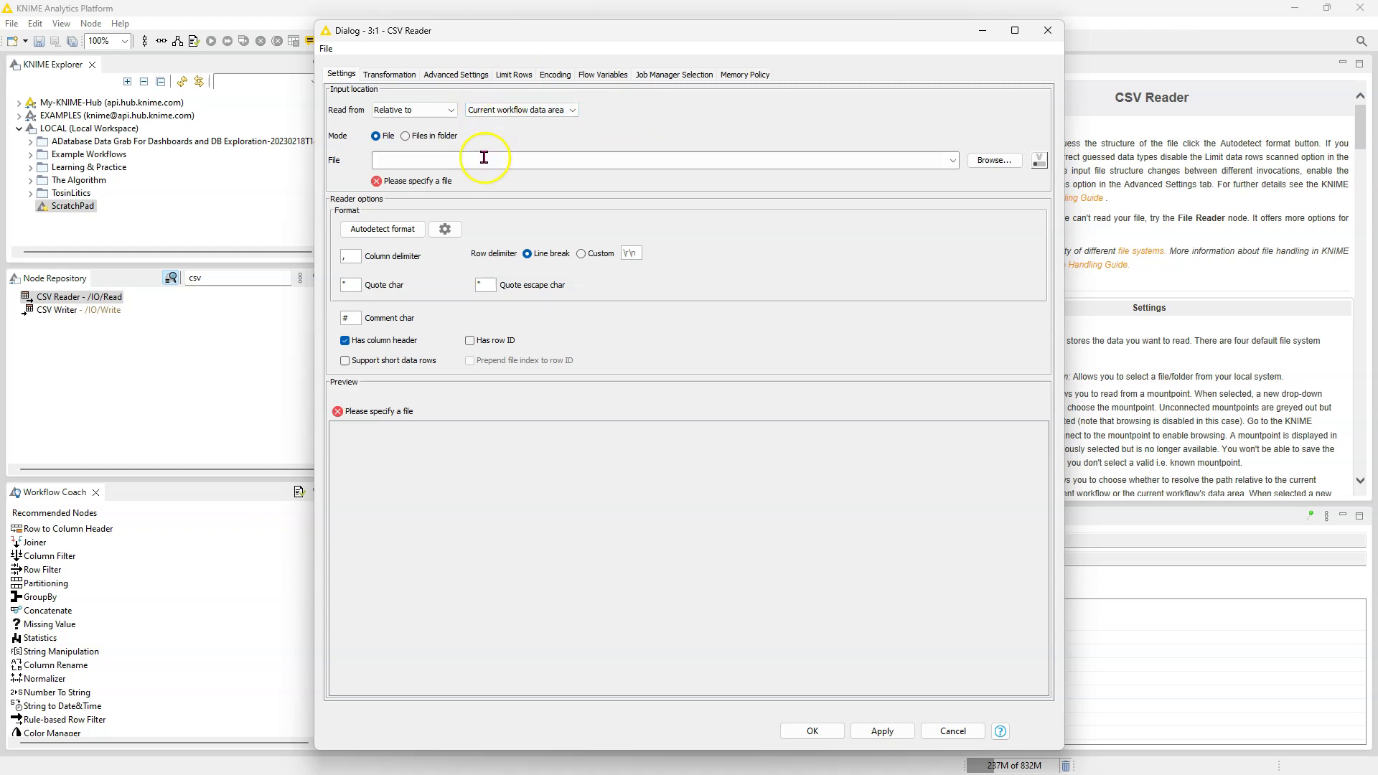
Select the StateDatabySeason62 CSV from the workflow data area as the input file
click(999, 162)
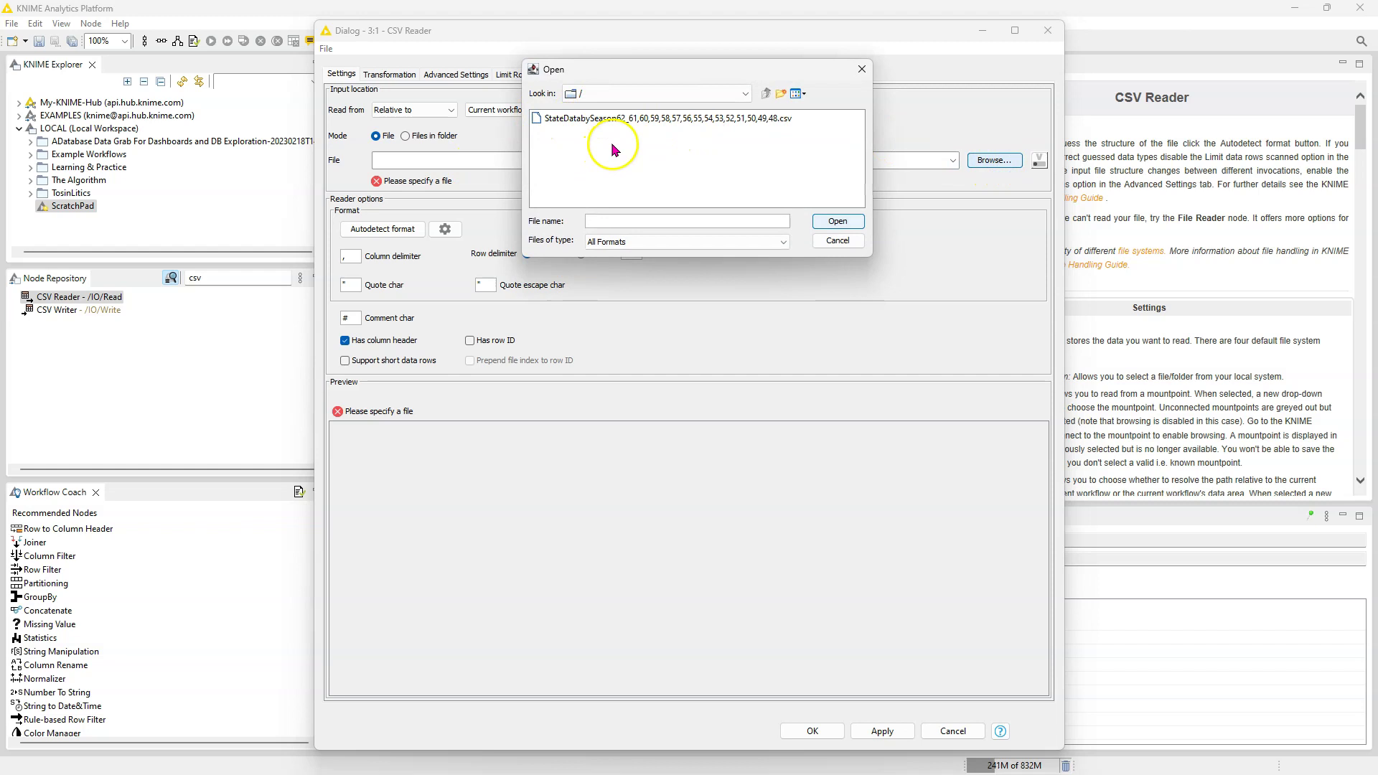
click(575, 120)
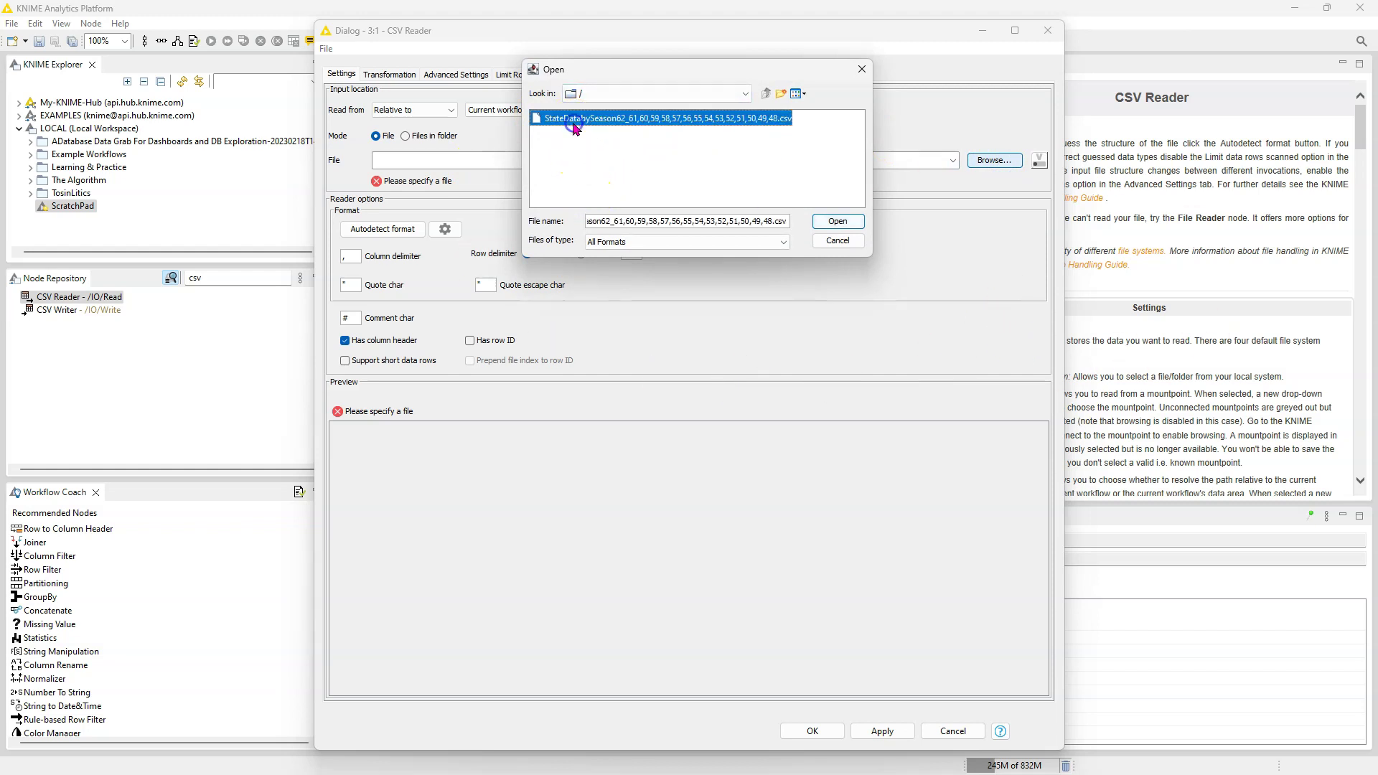
click(838, 221)
Confirm the CSV Reader settings and execute it, producing 40394 rows and 8 columns
click(815, 731)
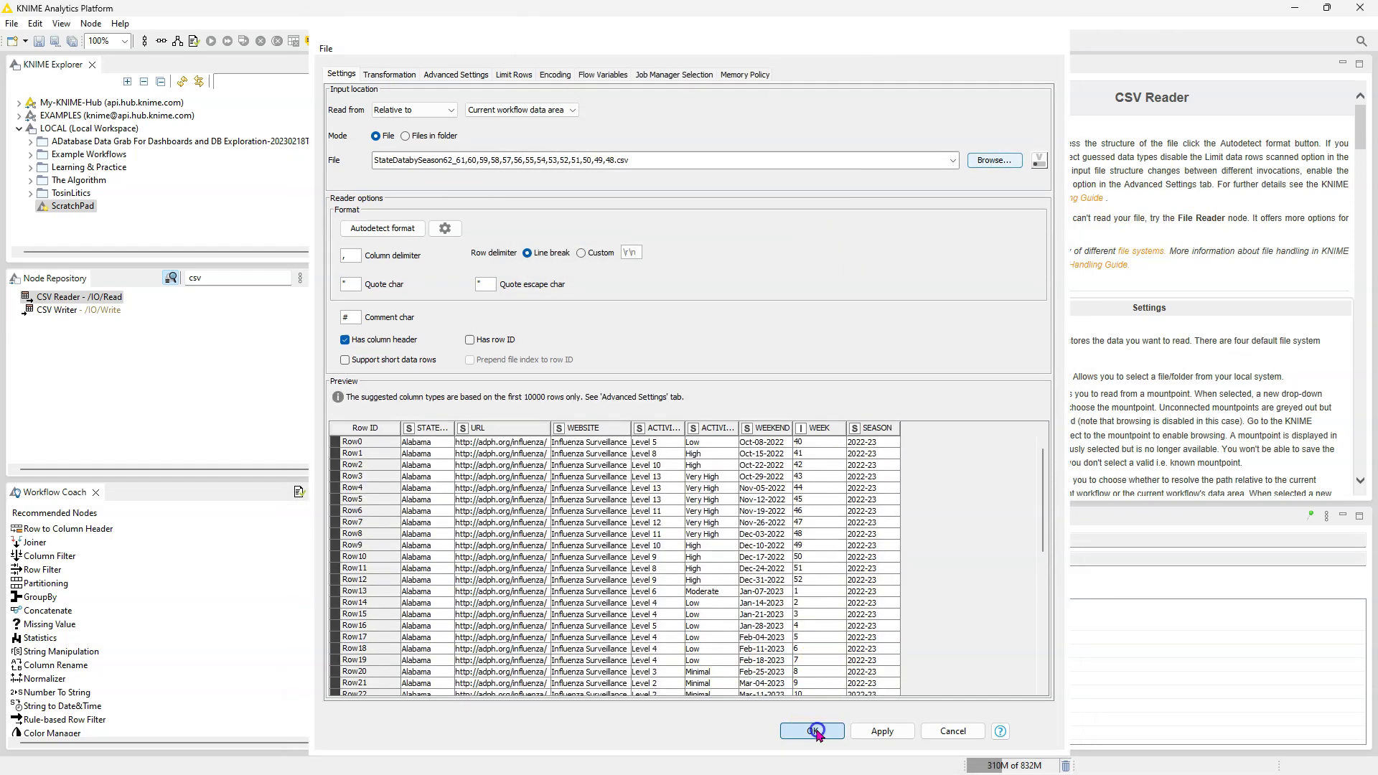
click(211, 41)
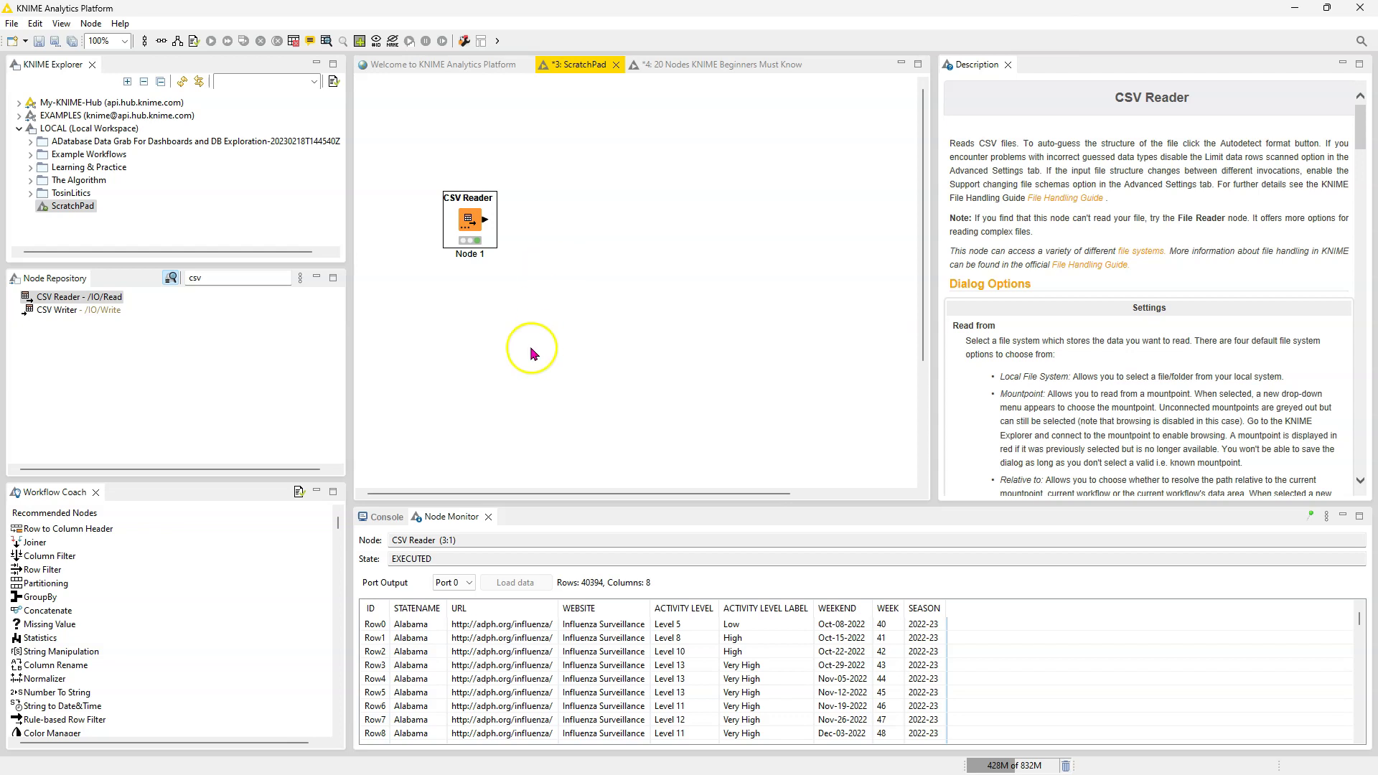
Replace the node with a new CSV Reader and select the organizations CSV URL in Edge
key(Delete)
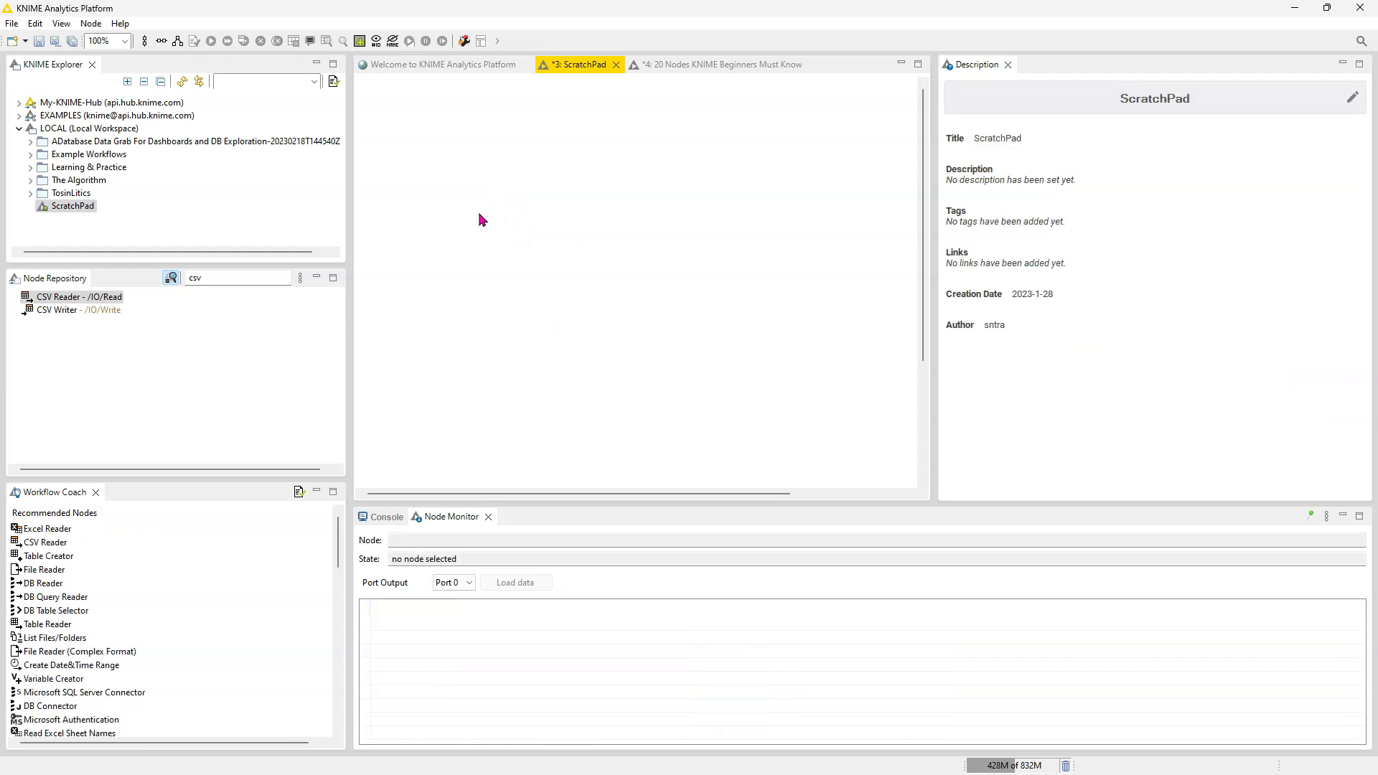
drag(58, 297, 432, 238)
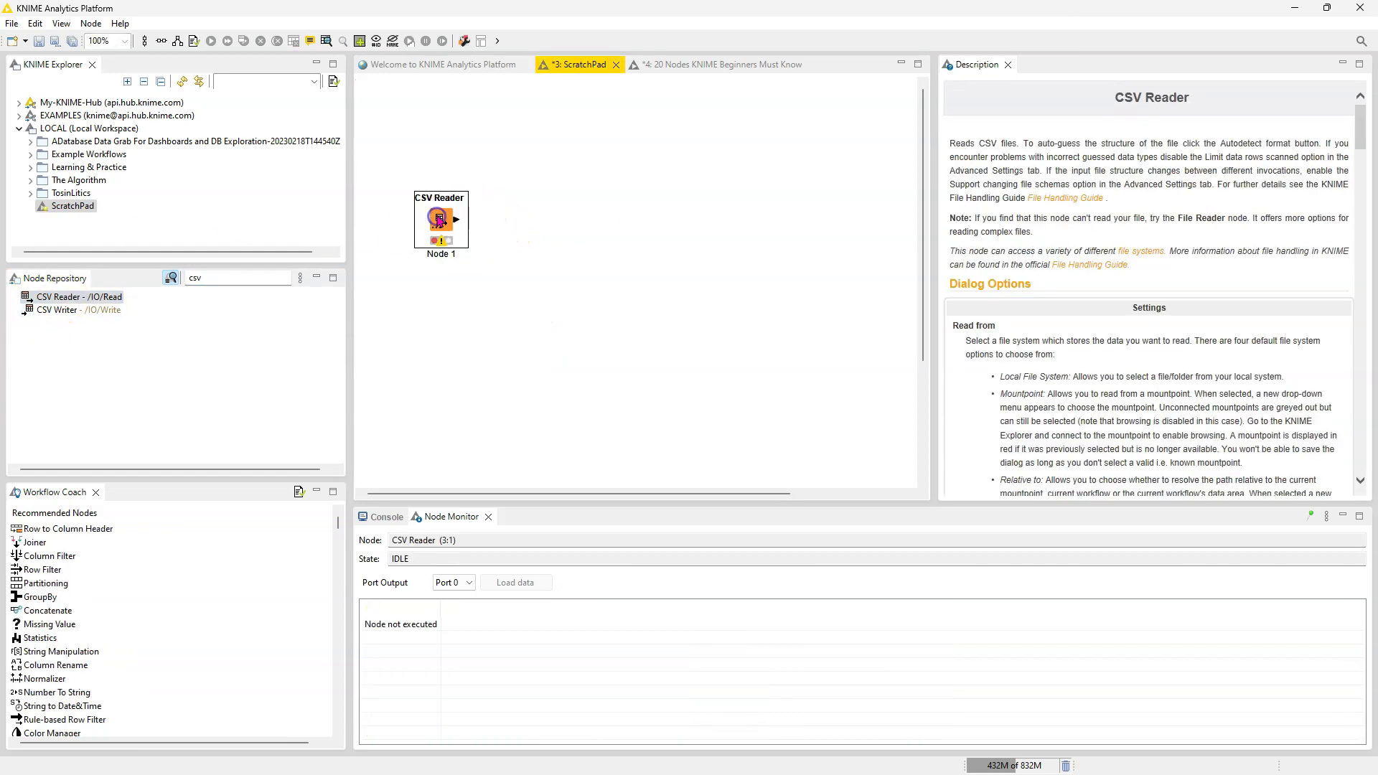
mouse_move(720, 757)
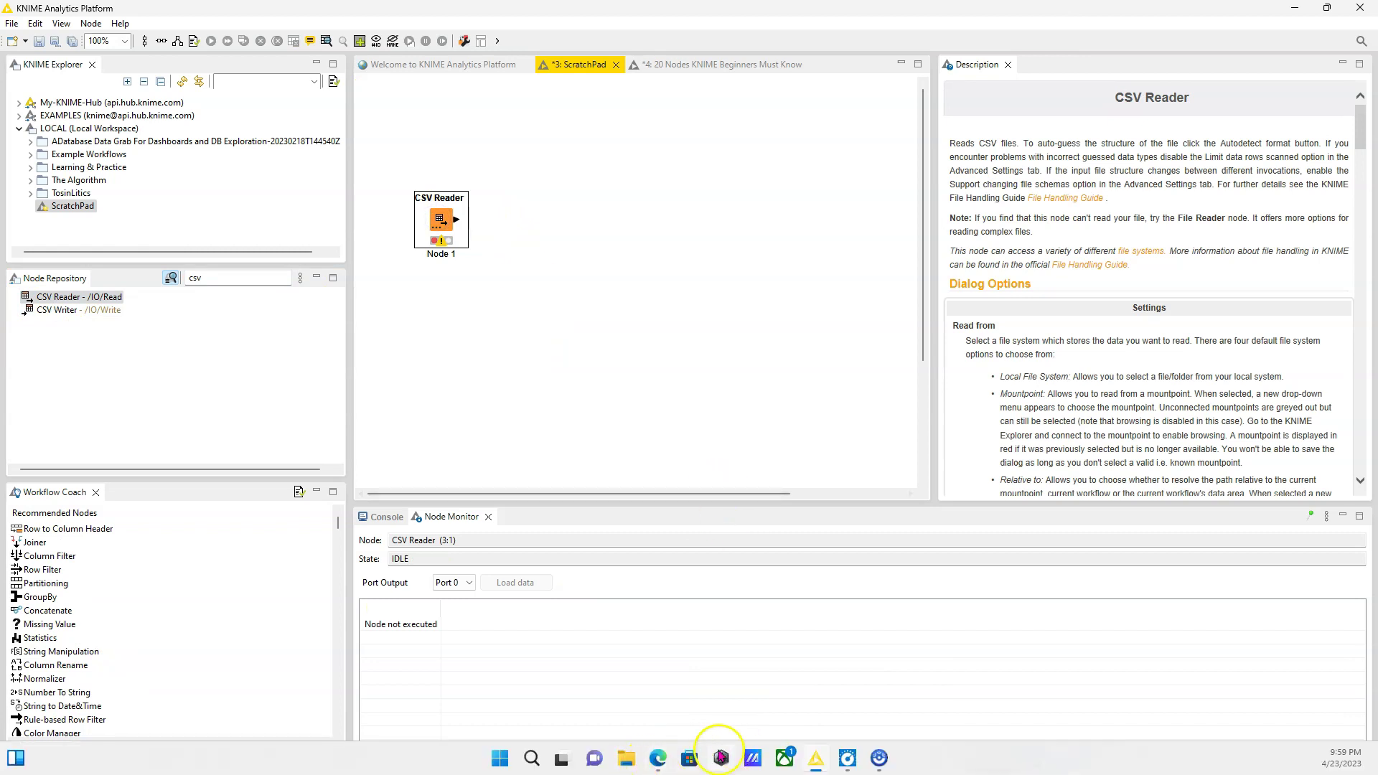
click(659, 758)
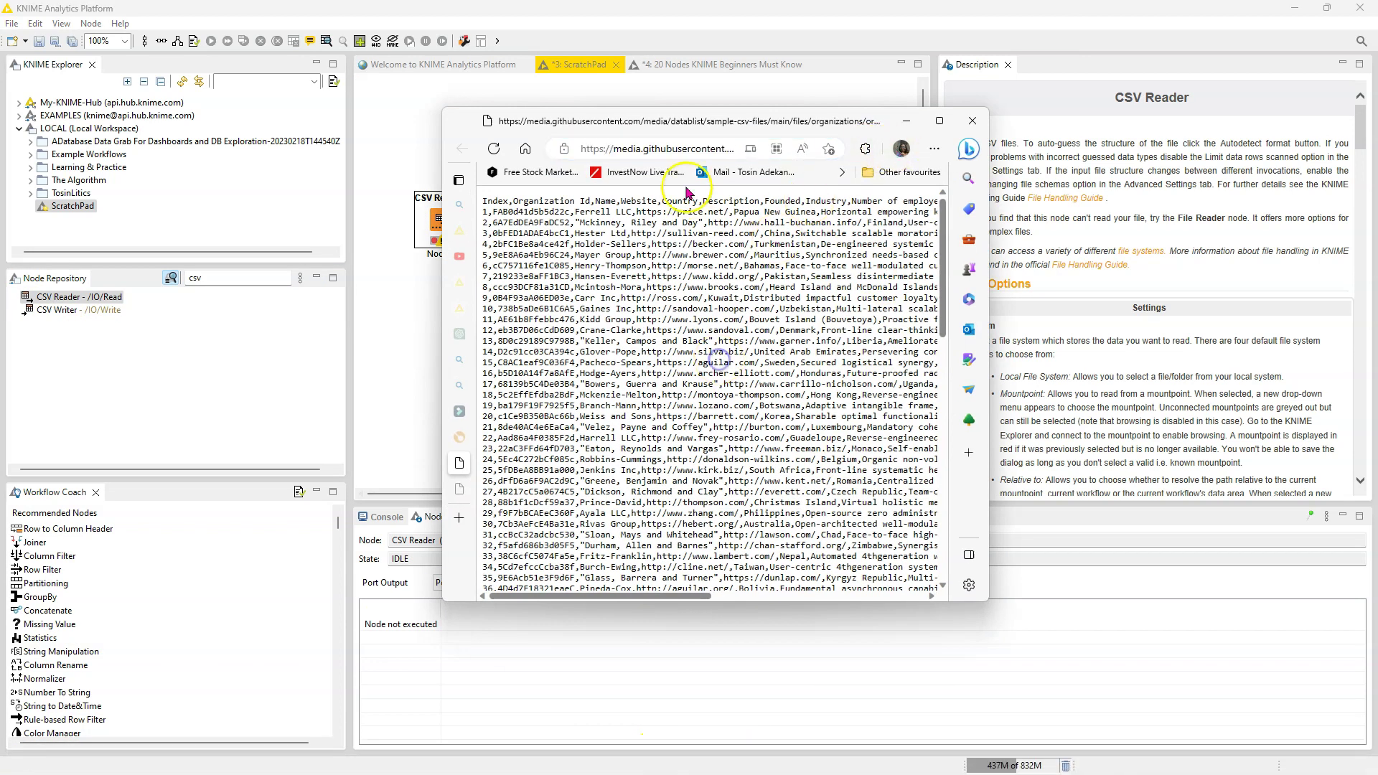
click(678, 150)
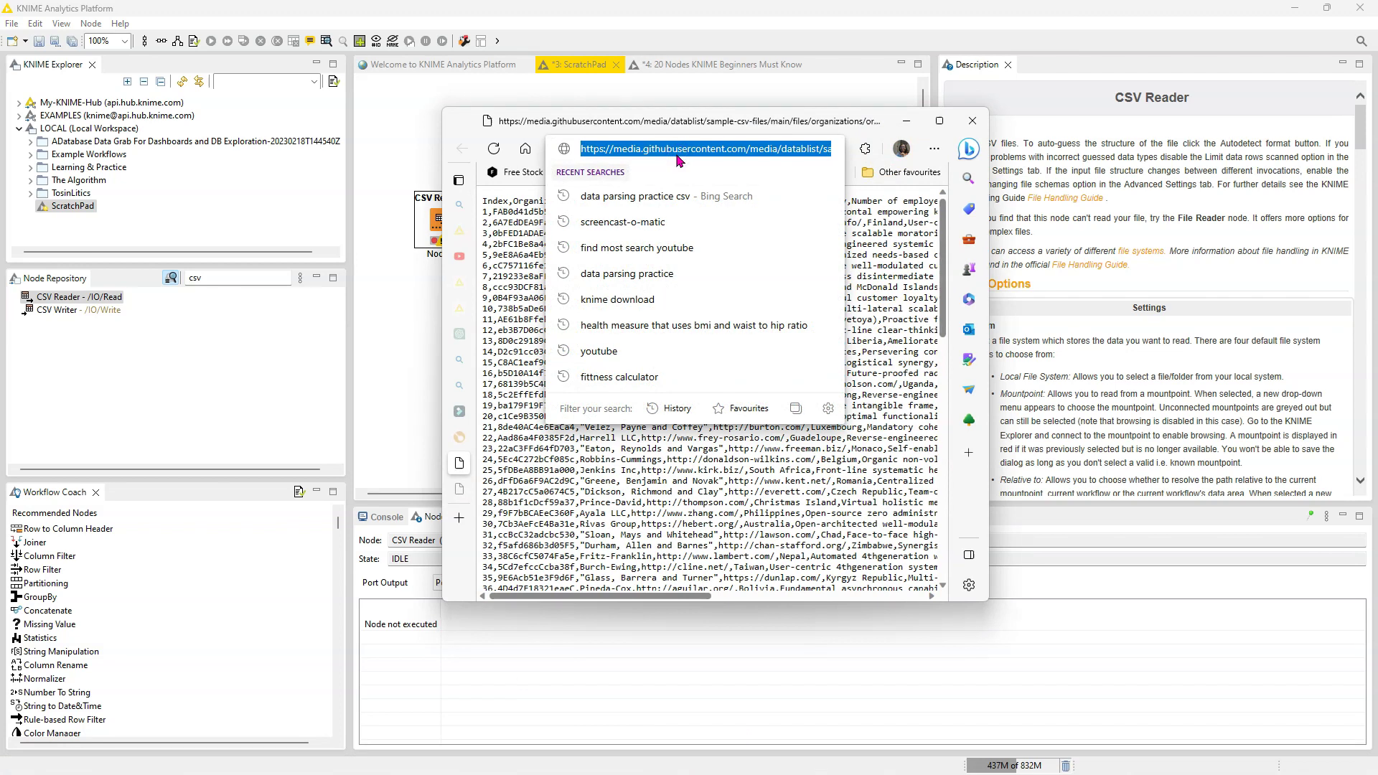
click(491, 310)
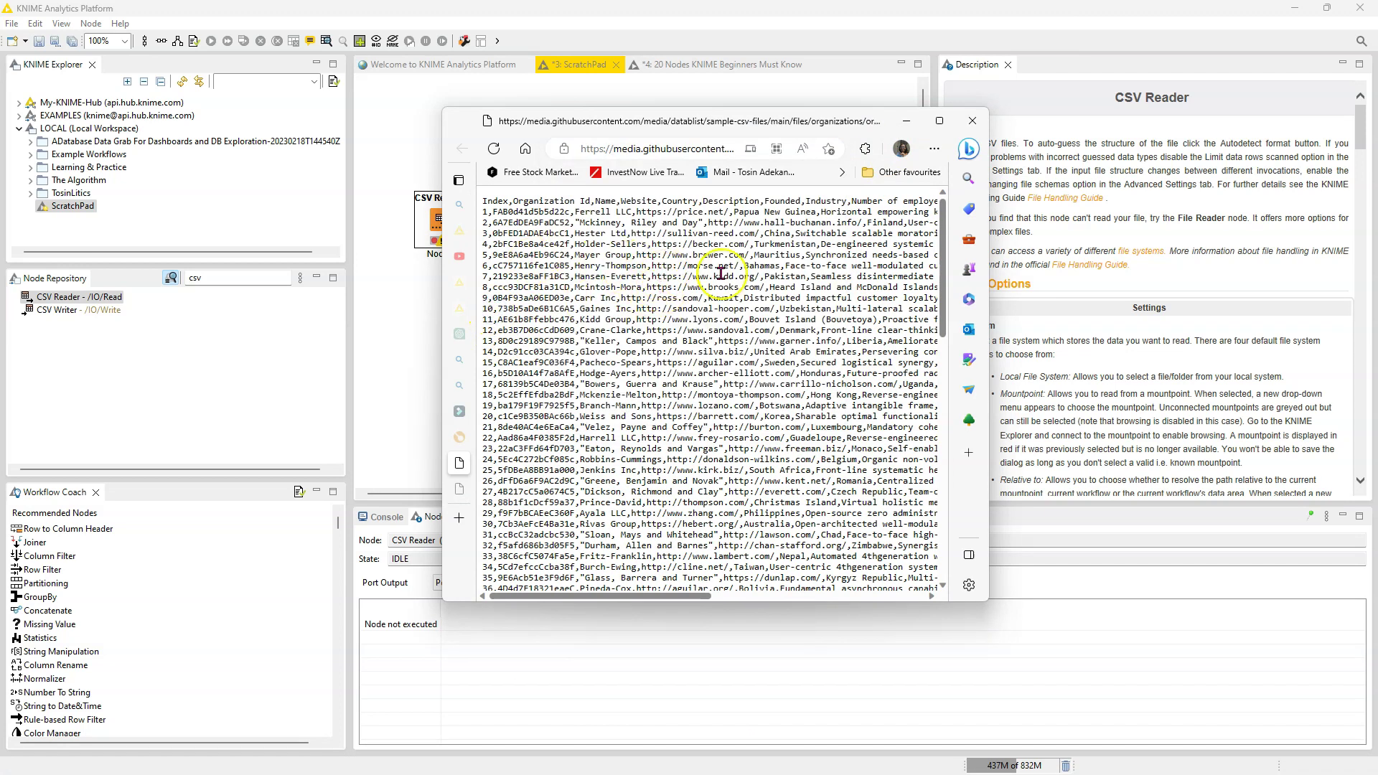
Minimise Edge and select the new CSV Reader node on the KNIME canvas
click(905, 122)
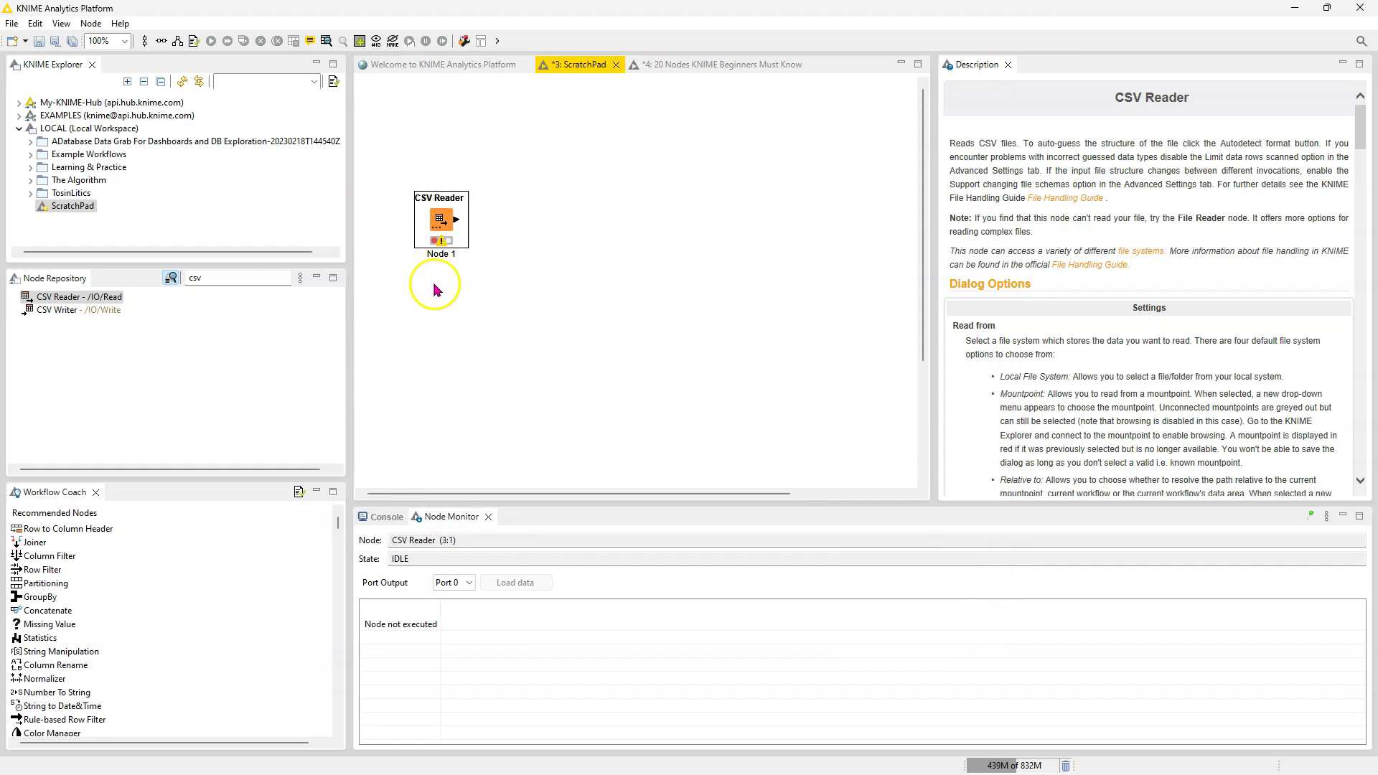
mouse_move(485, 771)
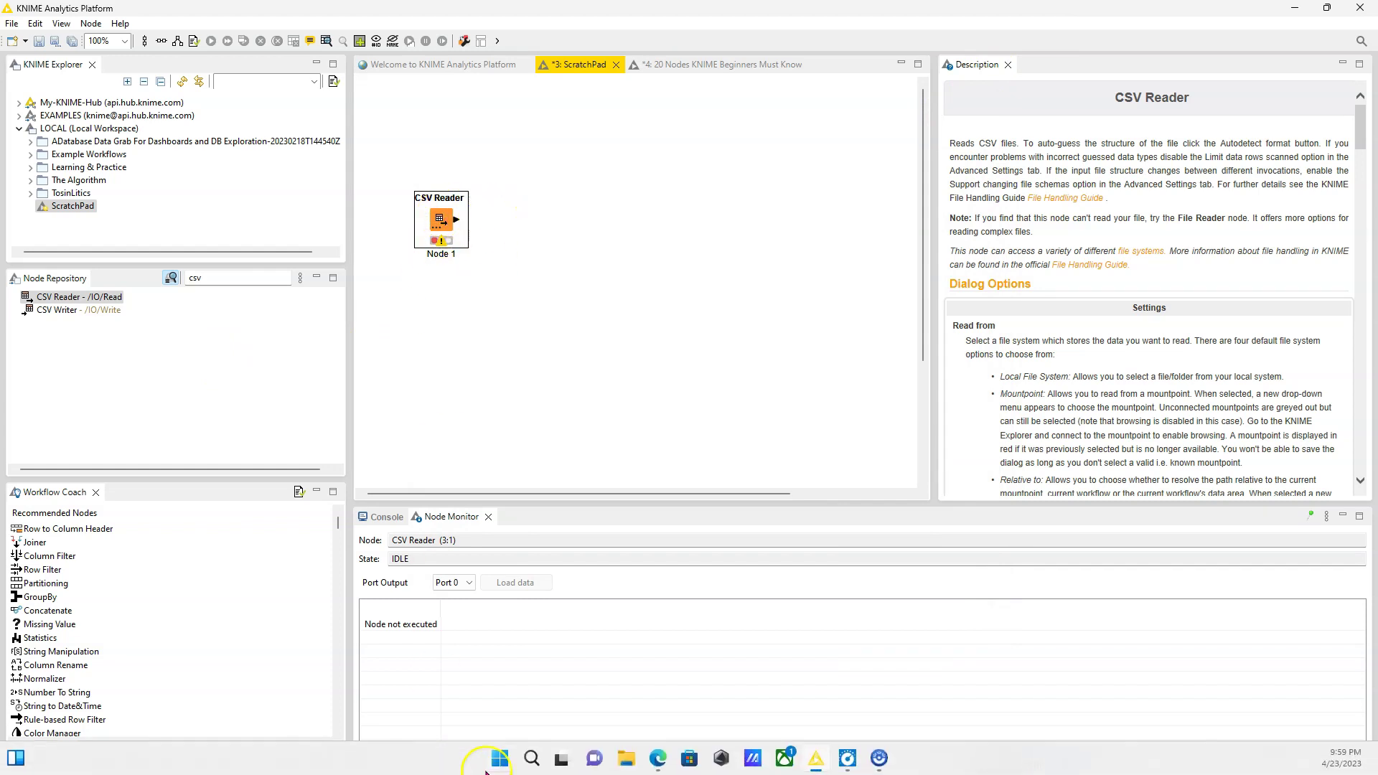
click(658, 758)
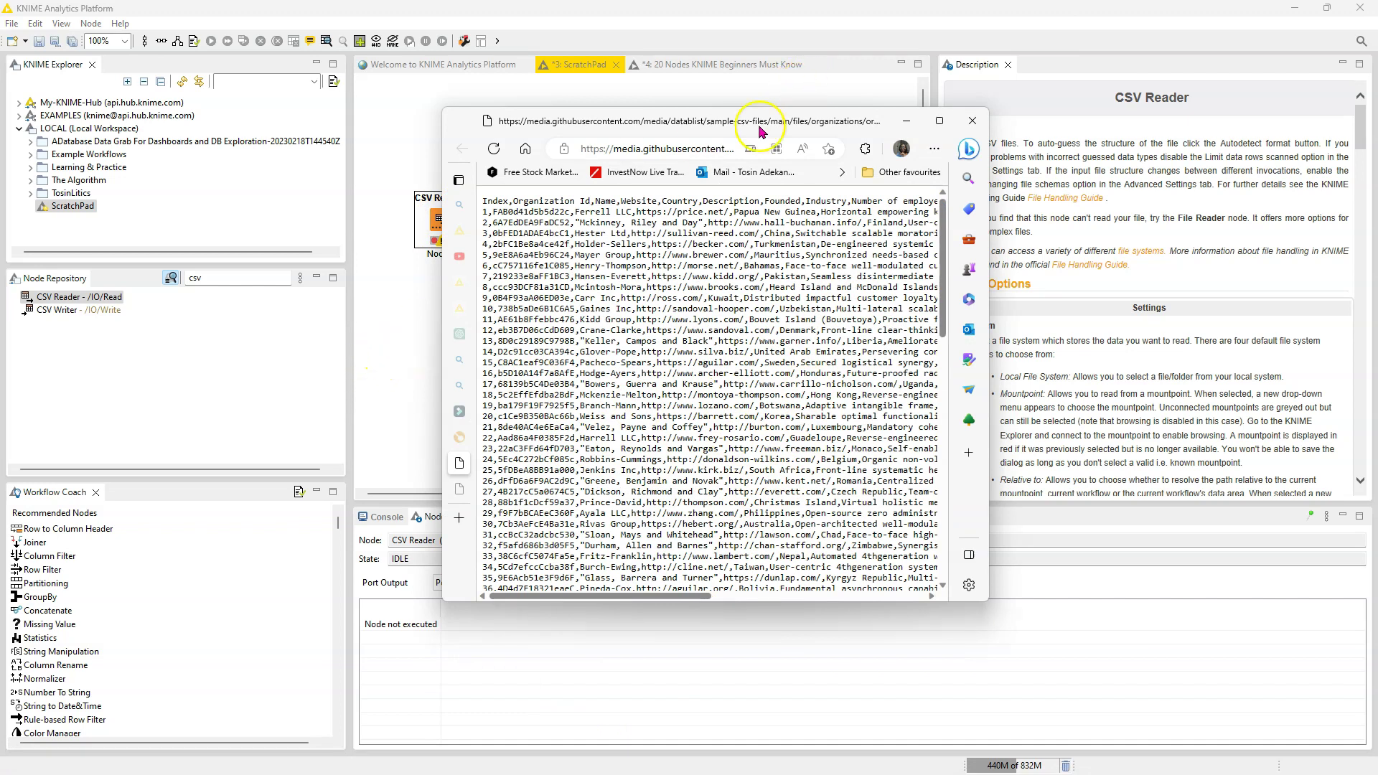
click(394, 363)
click(438, 219)
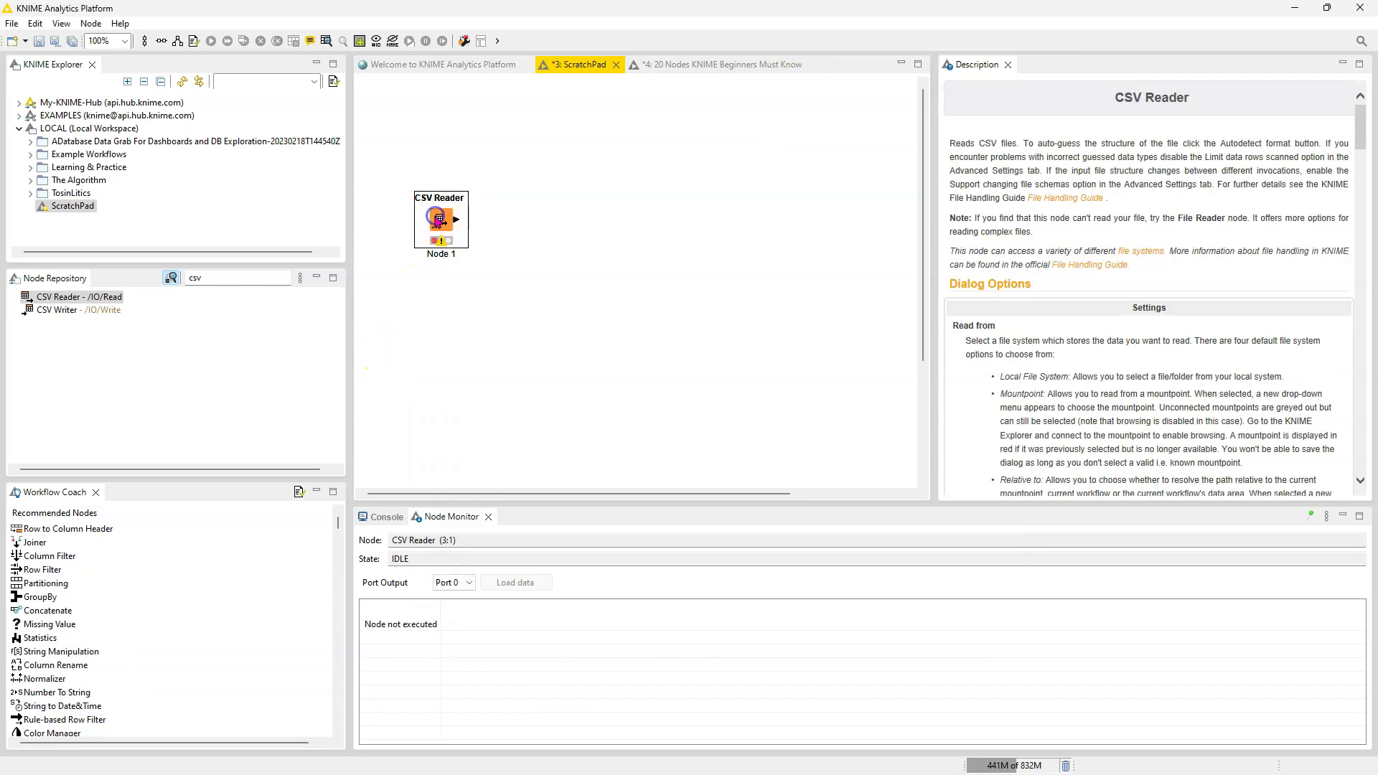
Set Read from to Custom/KNIME URL with the pasted organizations-100.csv address and confirm
double_click(437, 219)
click(400, 110)
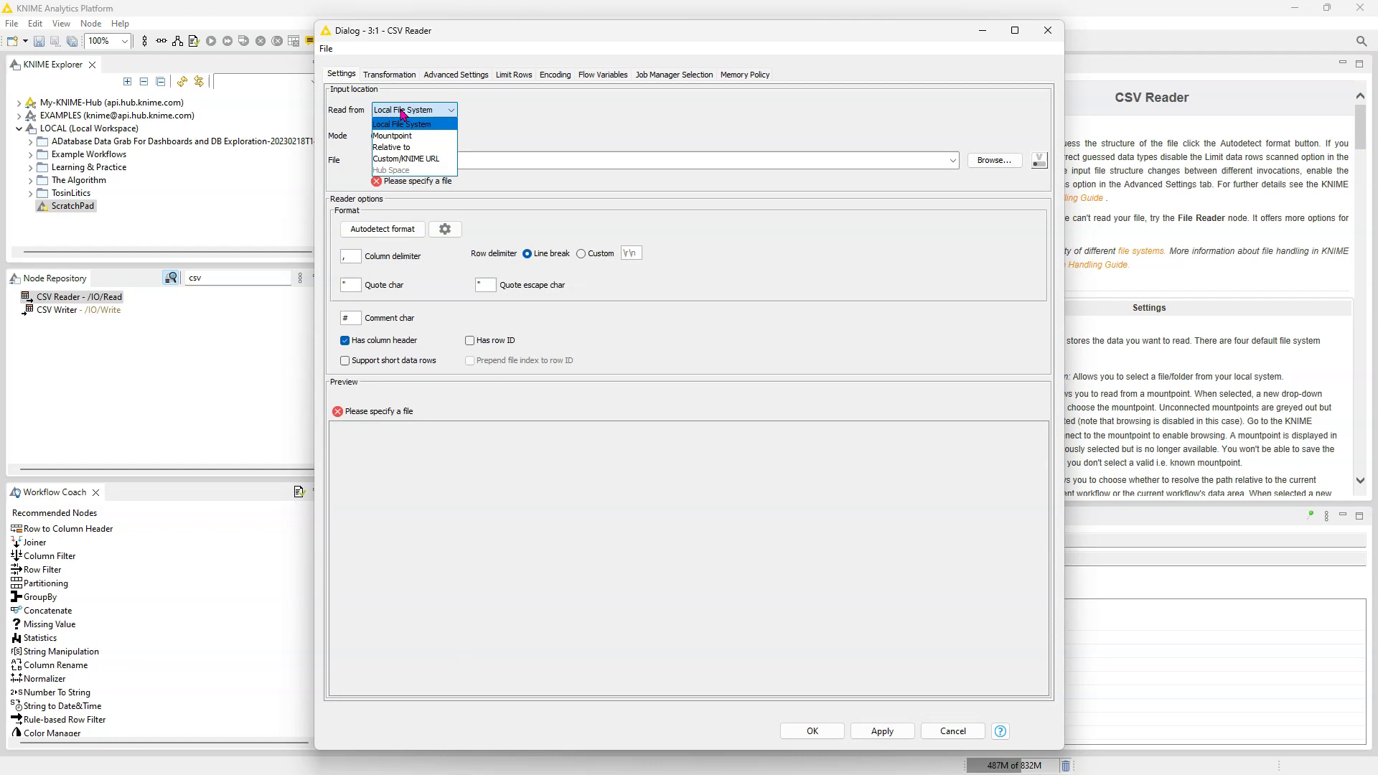
click(396, 160)
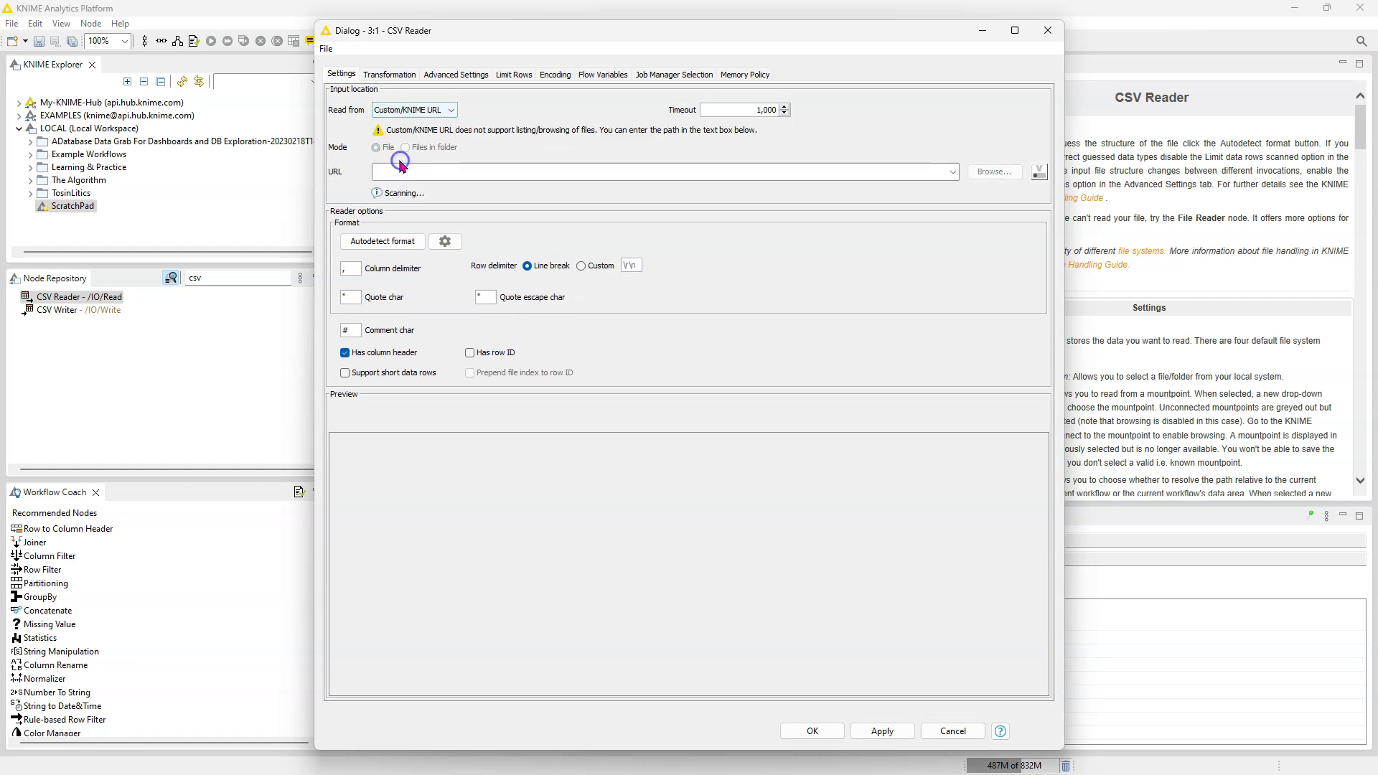
click(406, 169)
text(https://media.githubusercontent.com/media/datablist/sample-csv-files/main/files/organizations/organizations-100.csv)
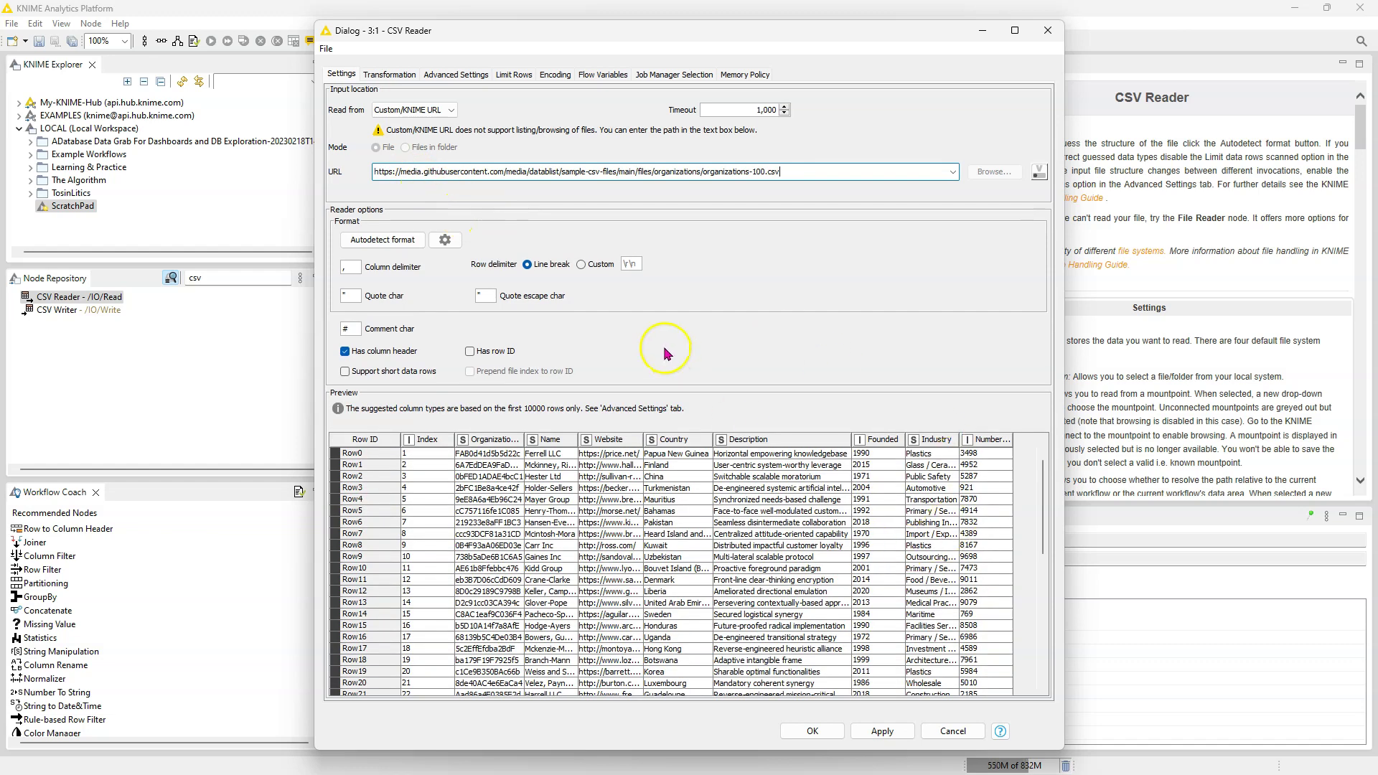
click(802, 731)
Execute the URL-based CSV Reader to load 100 rows and 9 columns
click(210, 41)
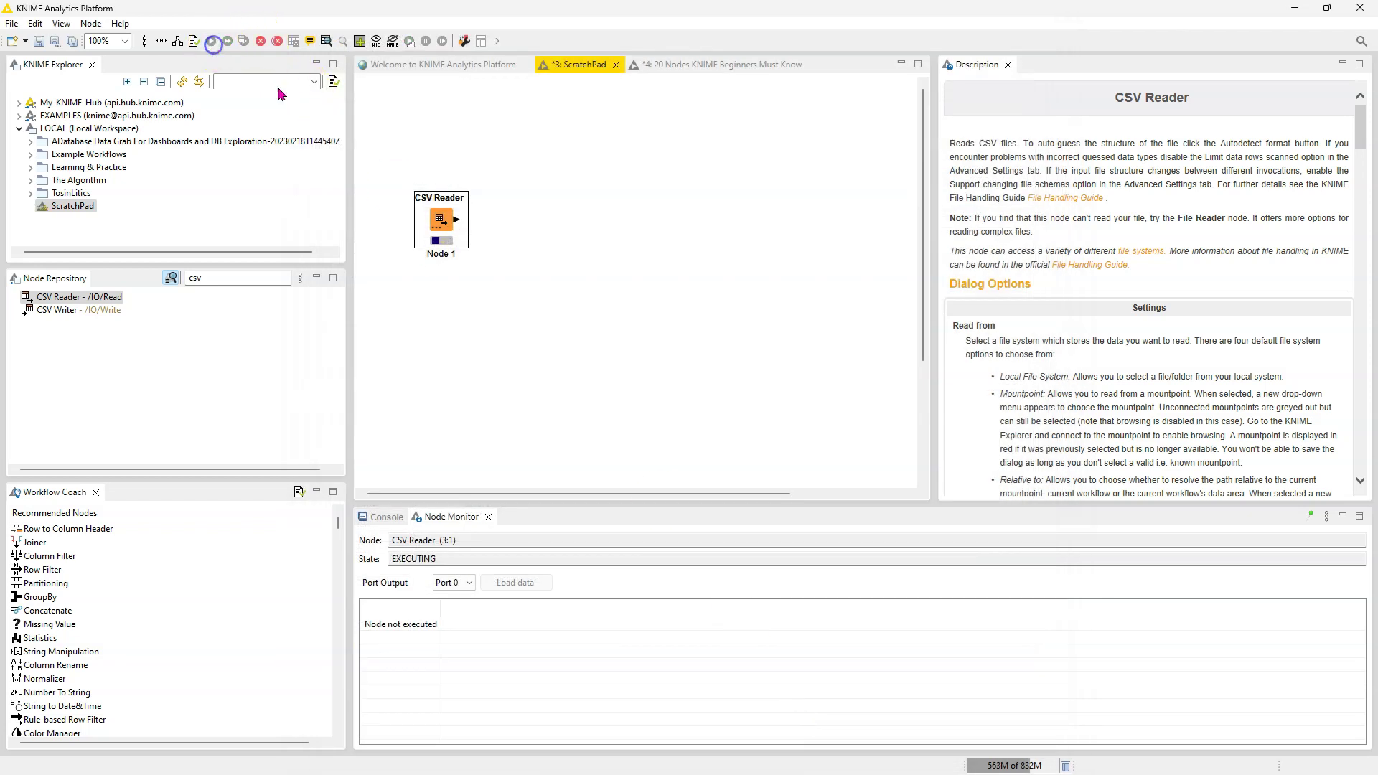